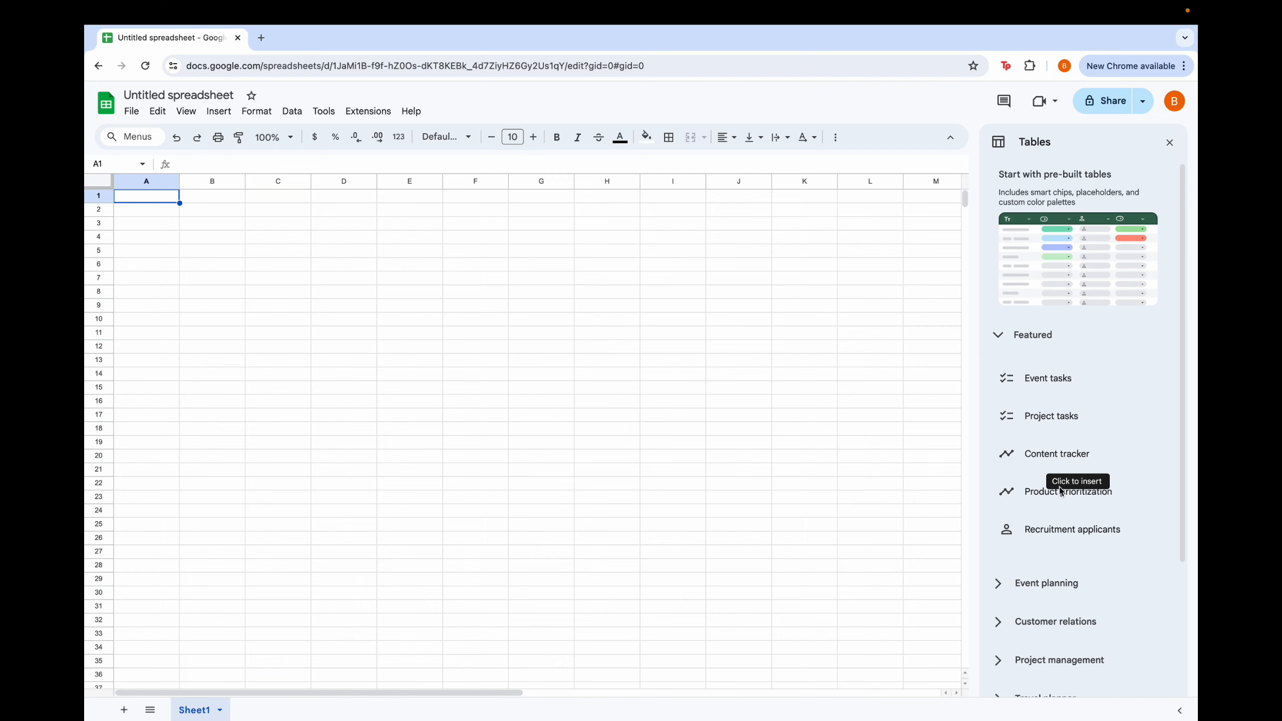
Enter the text Sample in cell B3
scroll(1051, 530, "down", 1)
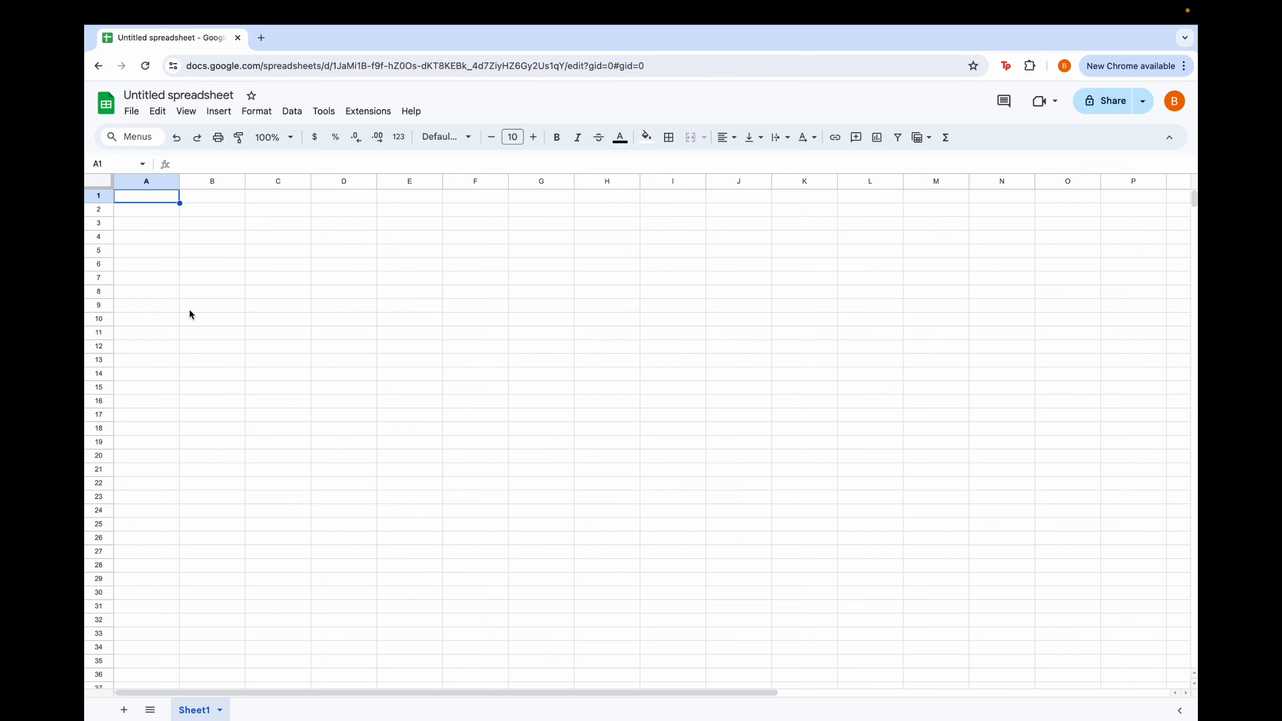
left_click(224, 225)
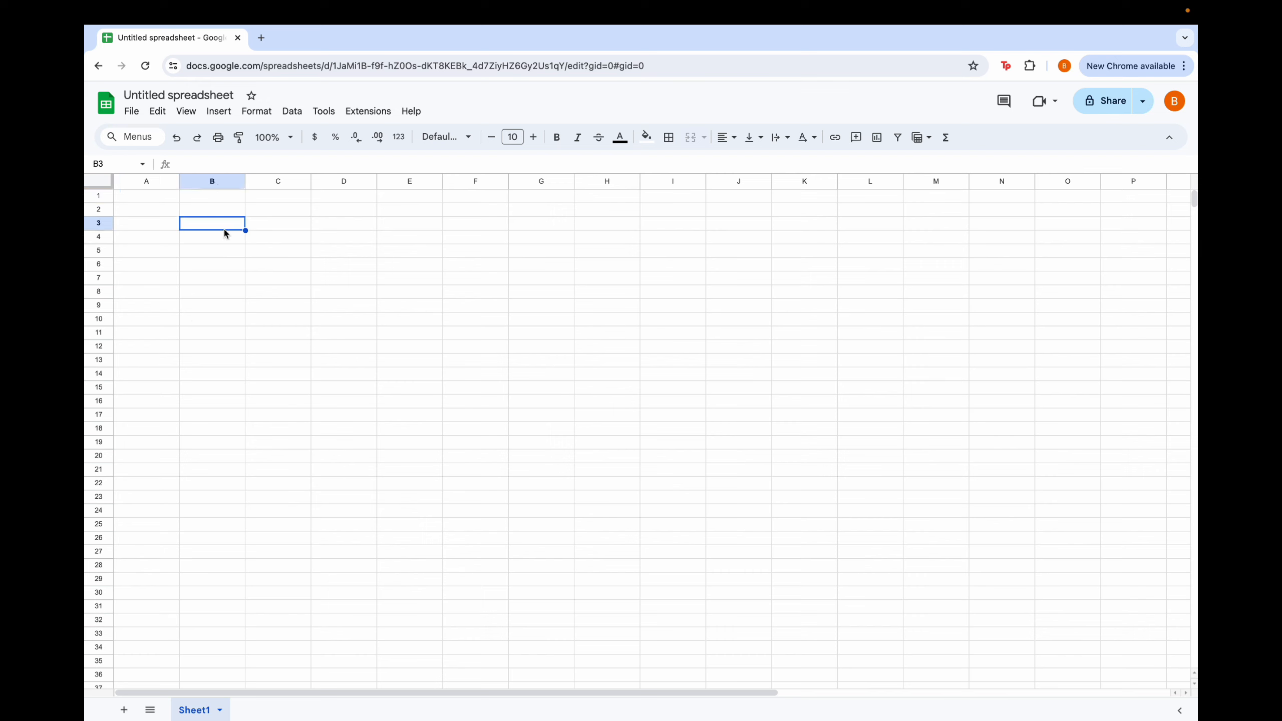
type("Sample")
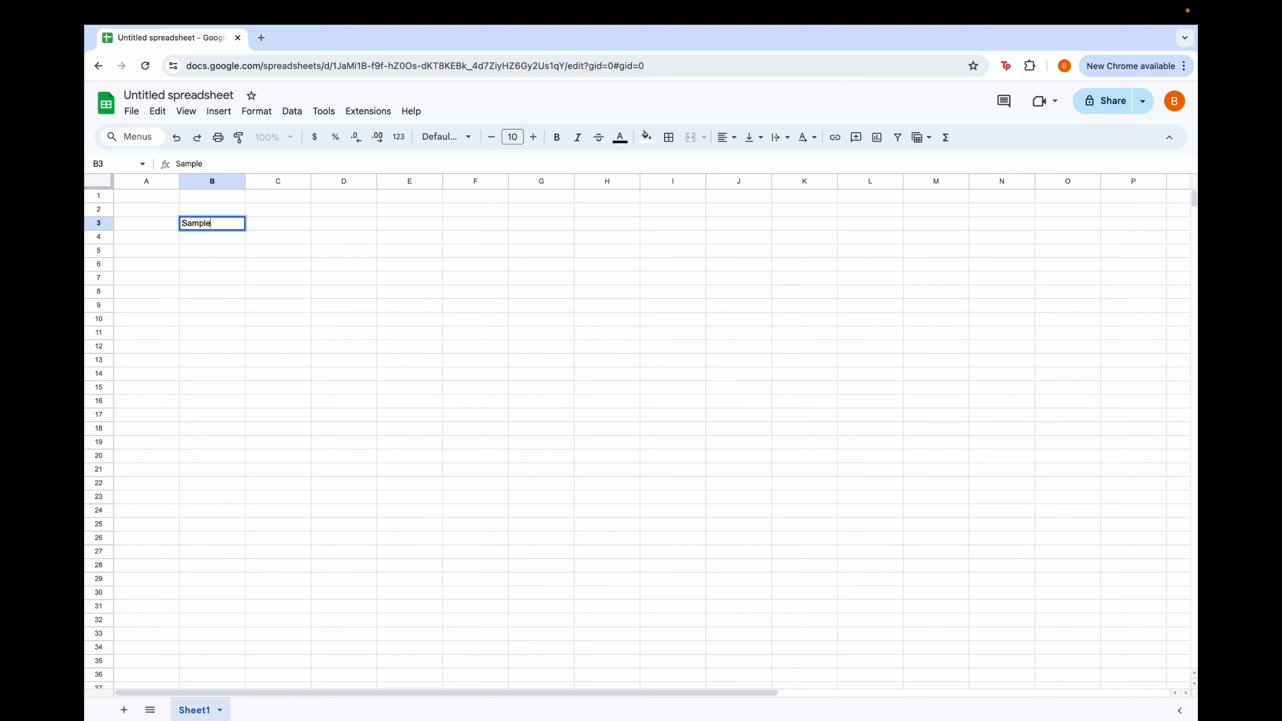
key("Right")
key("Right")
key("Right")
key("Left")
key("Left")
key("Left")
key("Left")
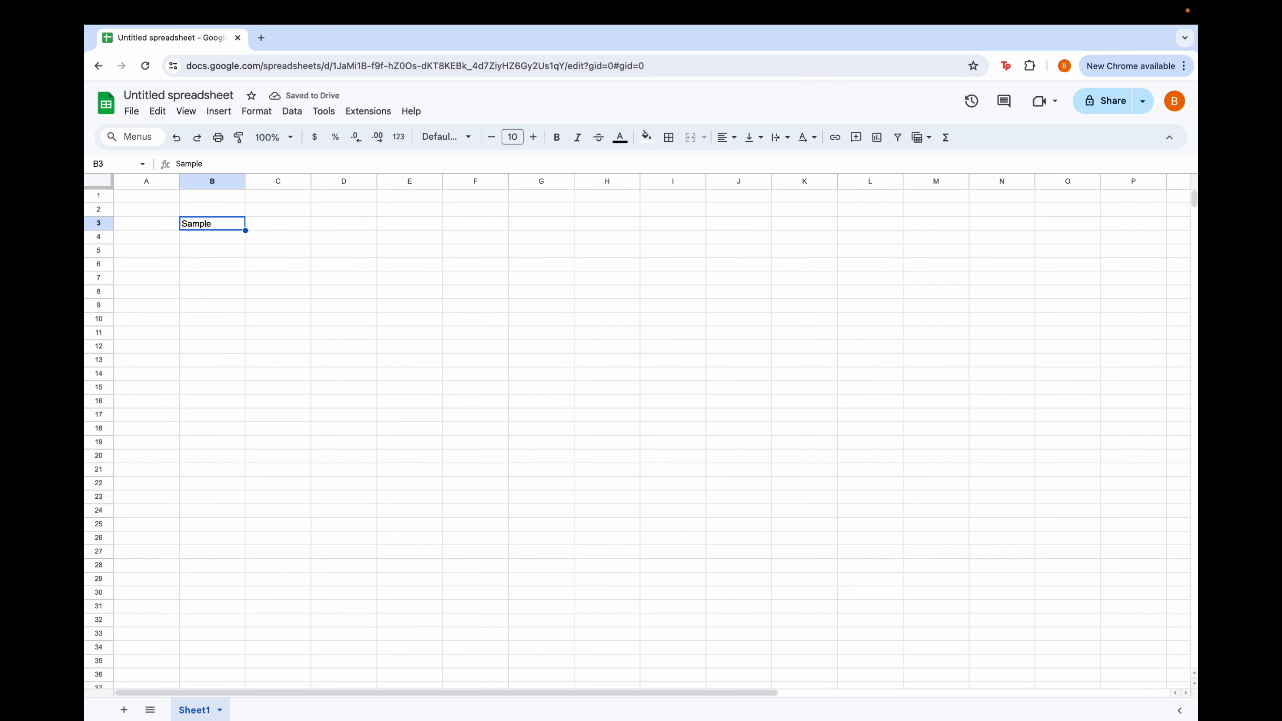
key("Right")
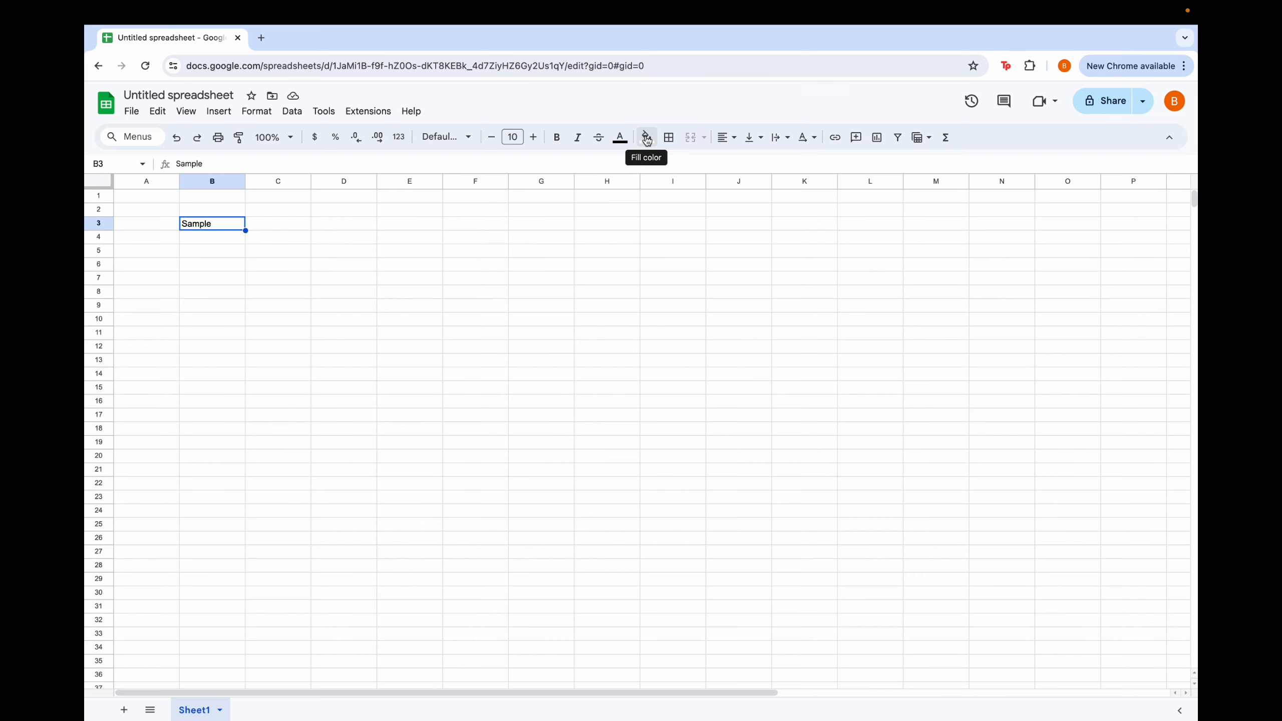
Apply all borders to cell B3
left_click(669, 144)
left_click(678, 170)
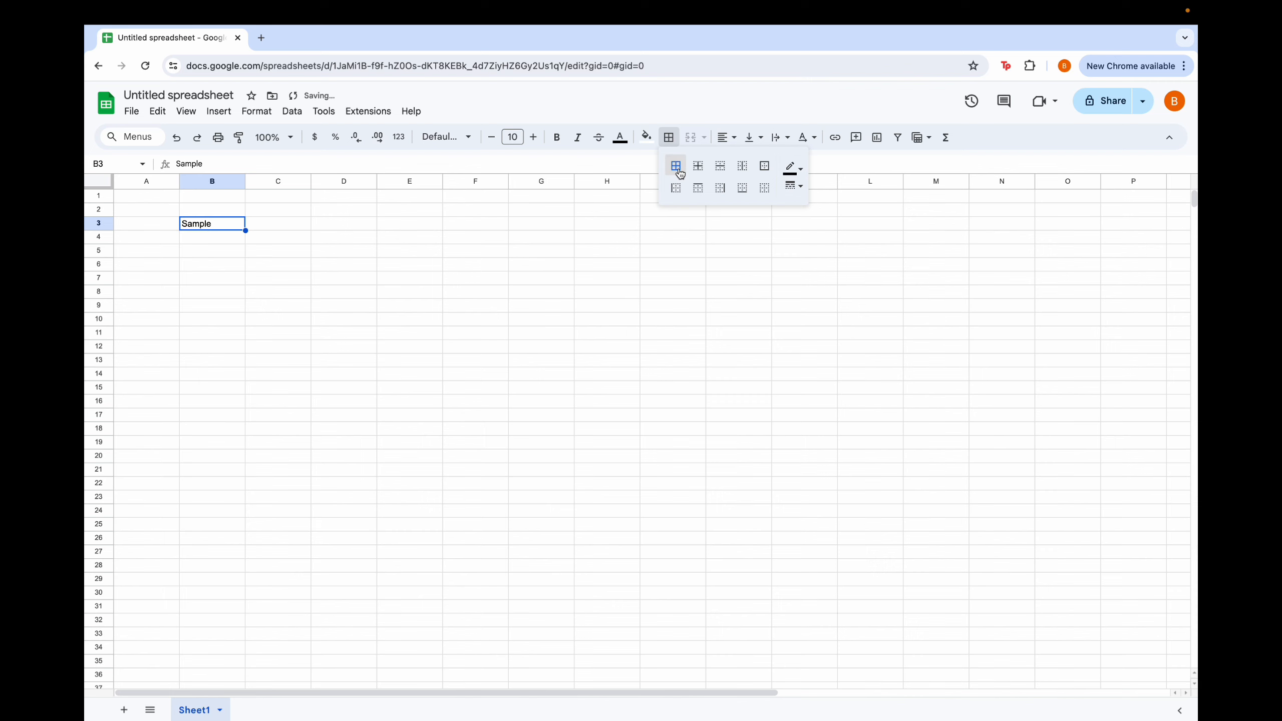
left_click(586, 284)
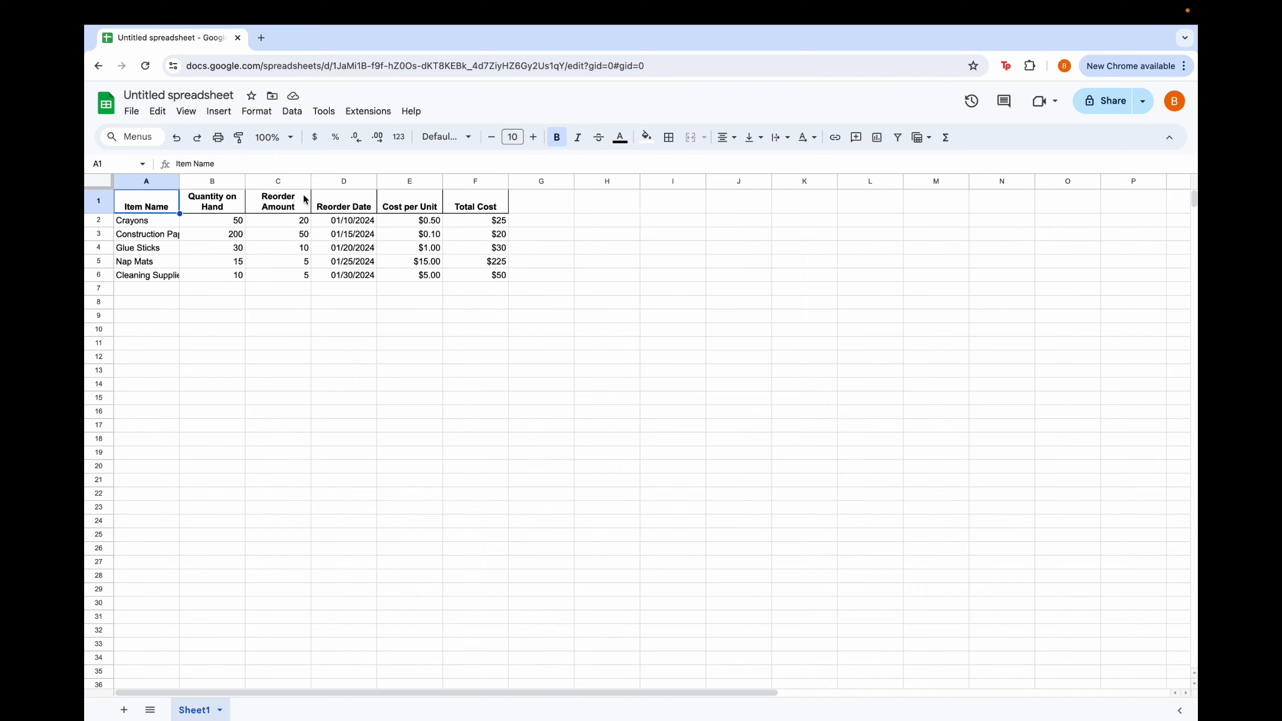
Make the item names in A2:A6 bold and fit the width of column A to its contents
left_click_drag(150, 221, 155, 275)
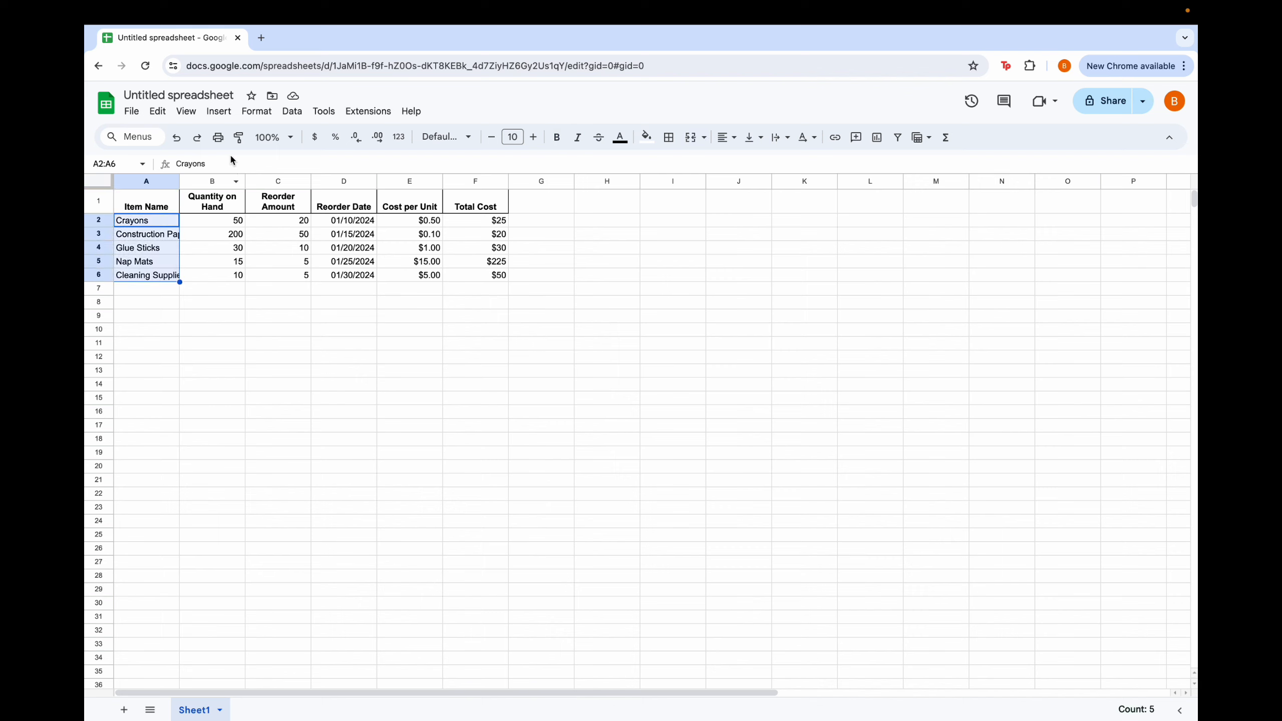
left_click(557, 143)
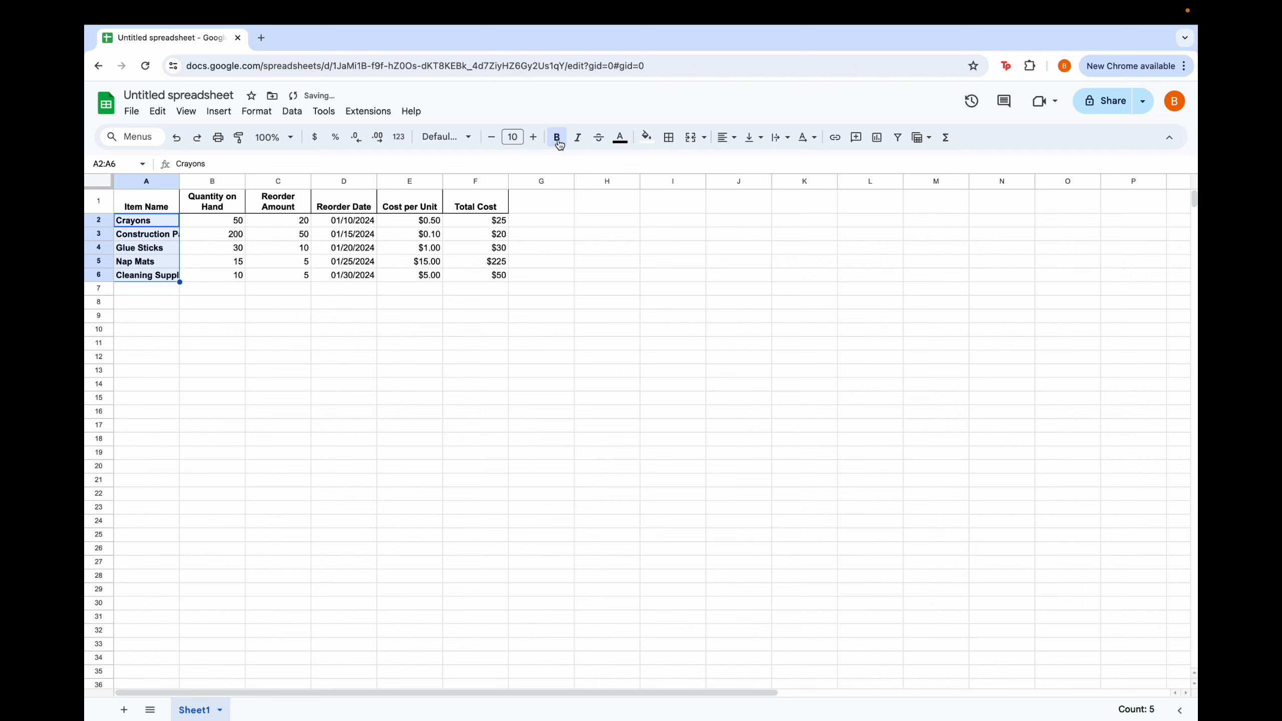
double_click(180, 181)
Examine the inventory columns one by one, from Quantity on Hand to Total Cost
left_click(246, 183)
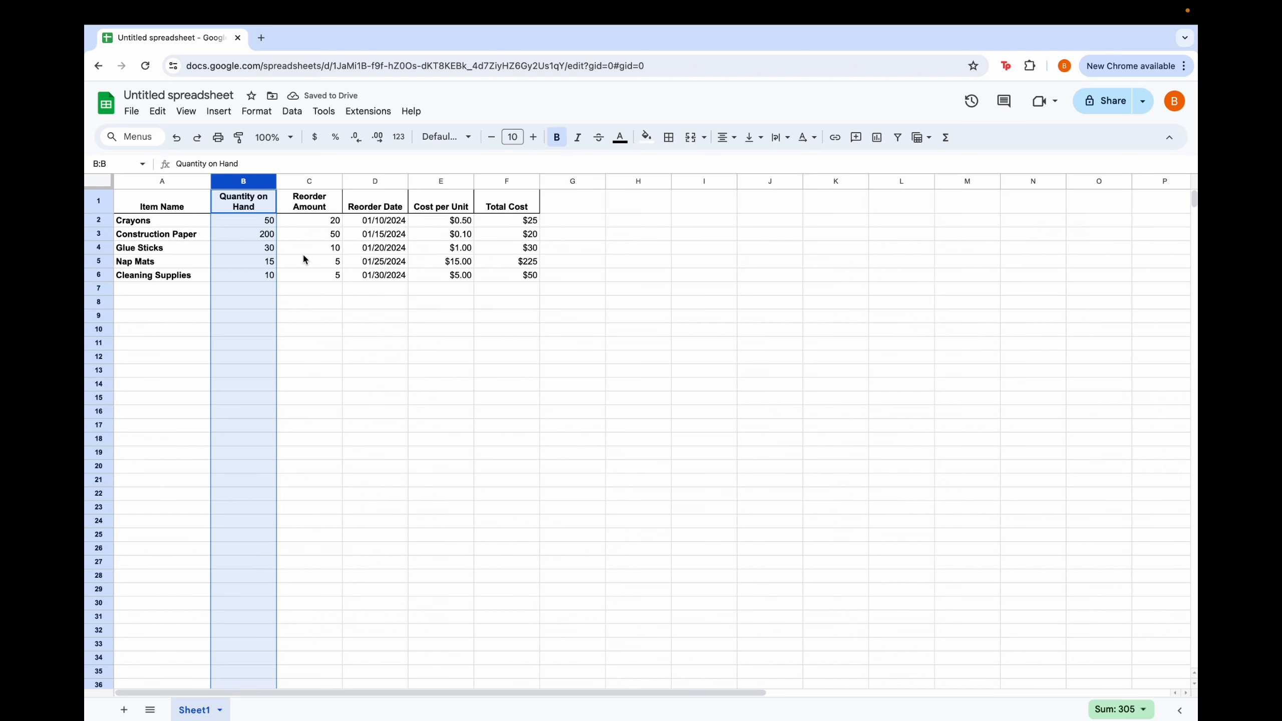
left_click(314, 181)
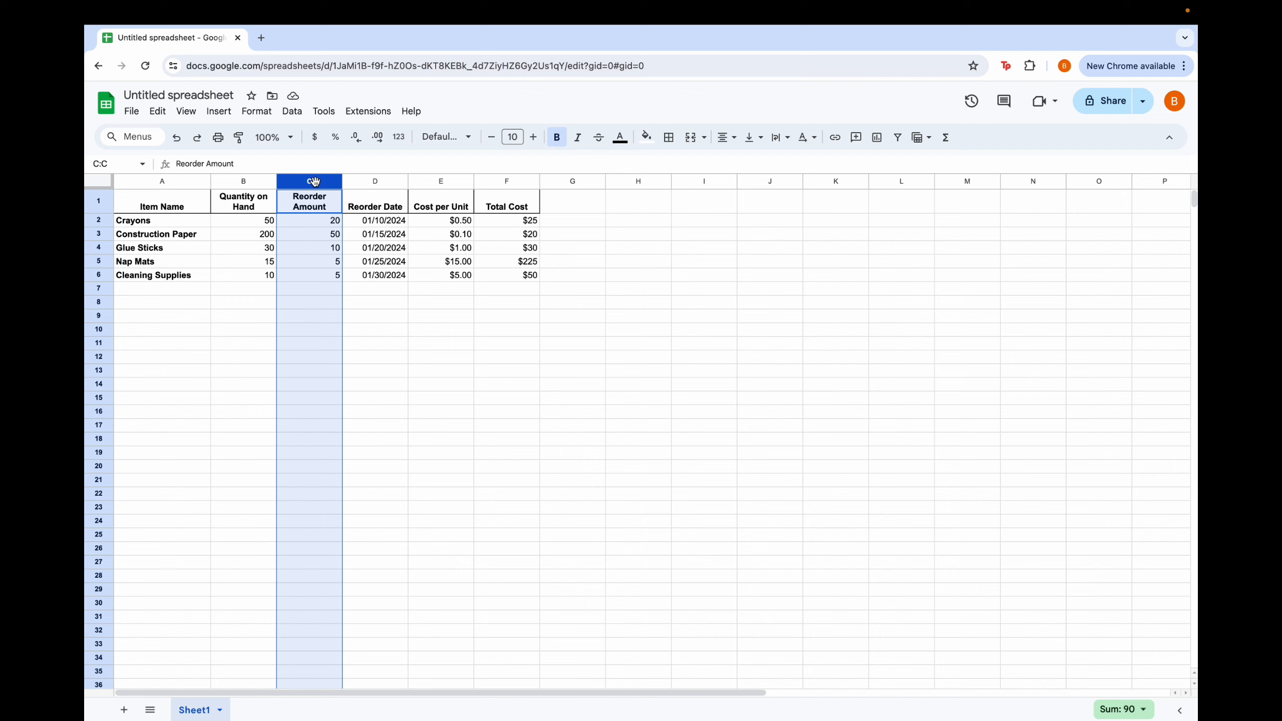
left_click(385, 183)
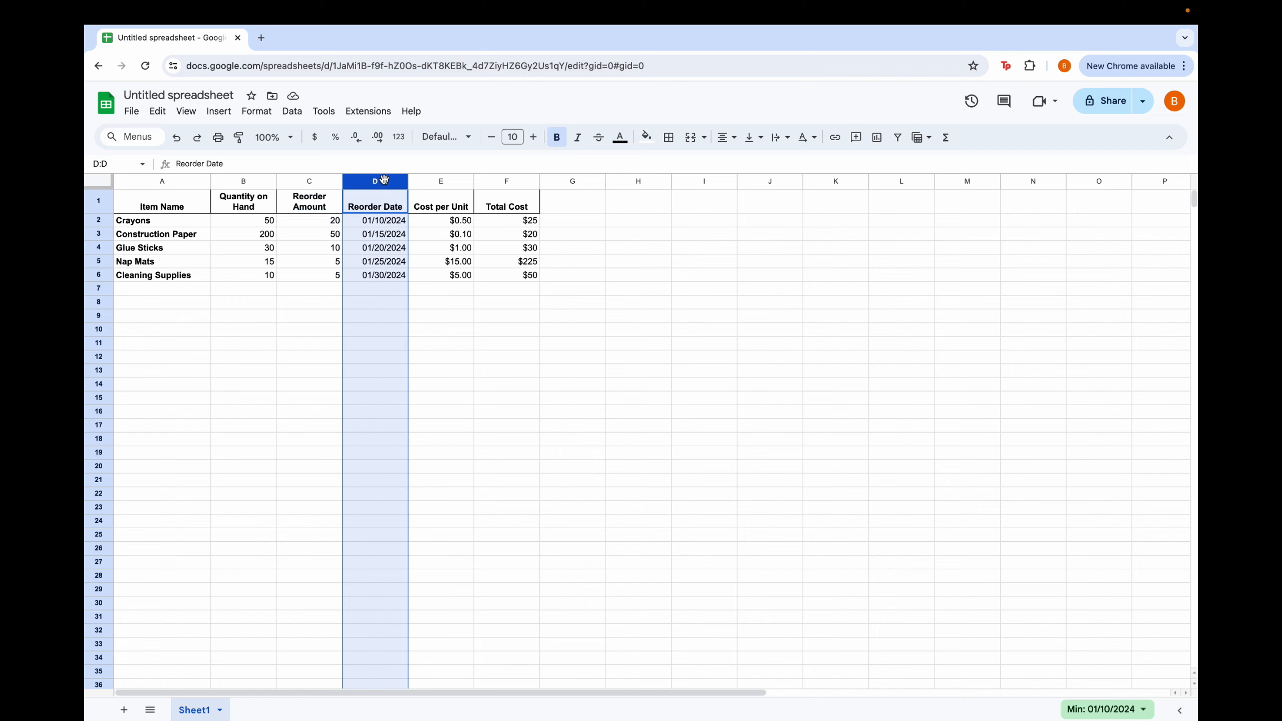
left_click(431, 177)
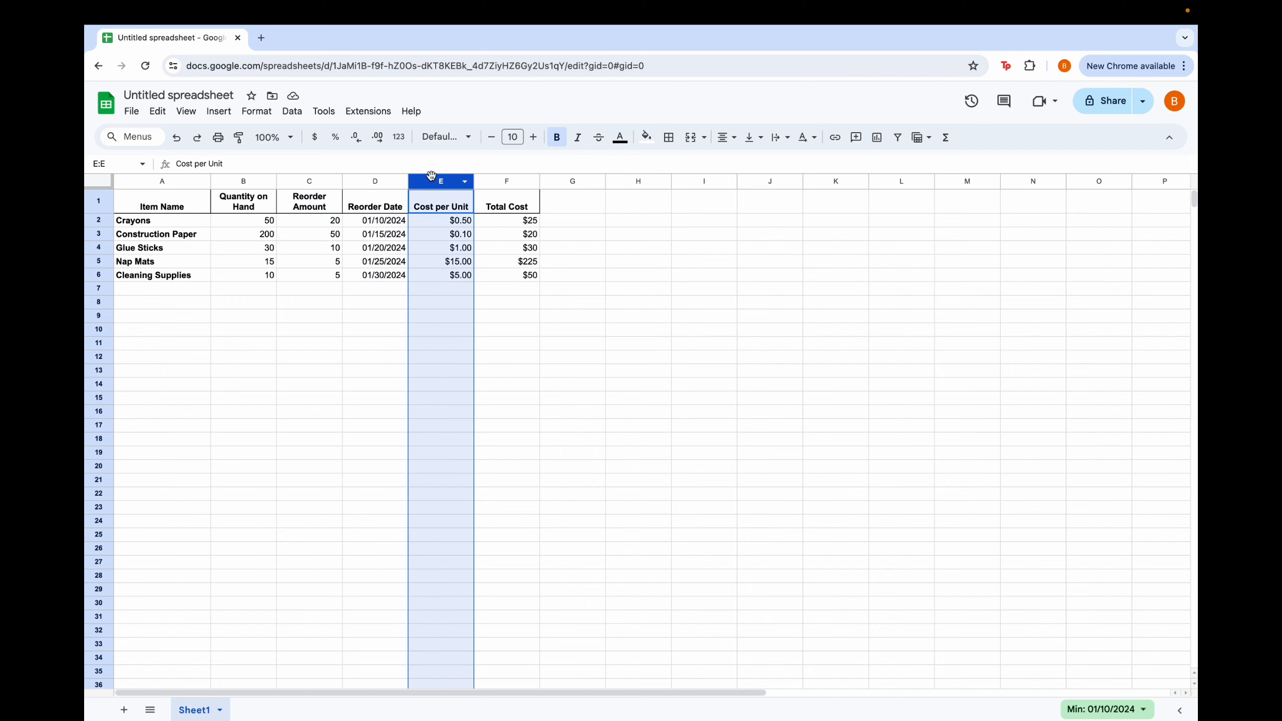
left_click(512, 182)
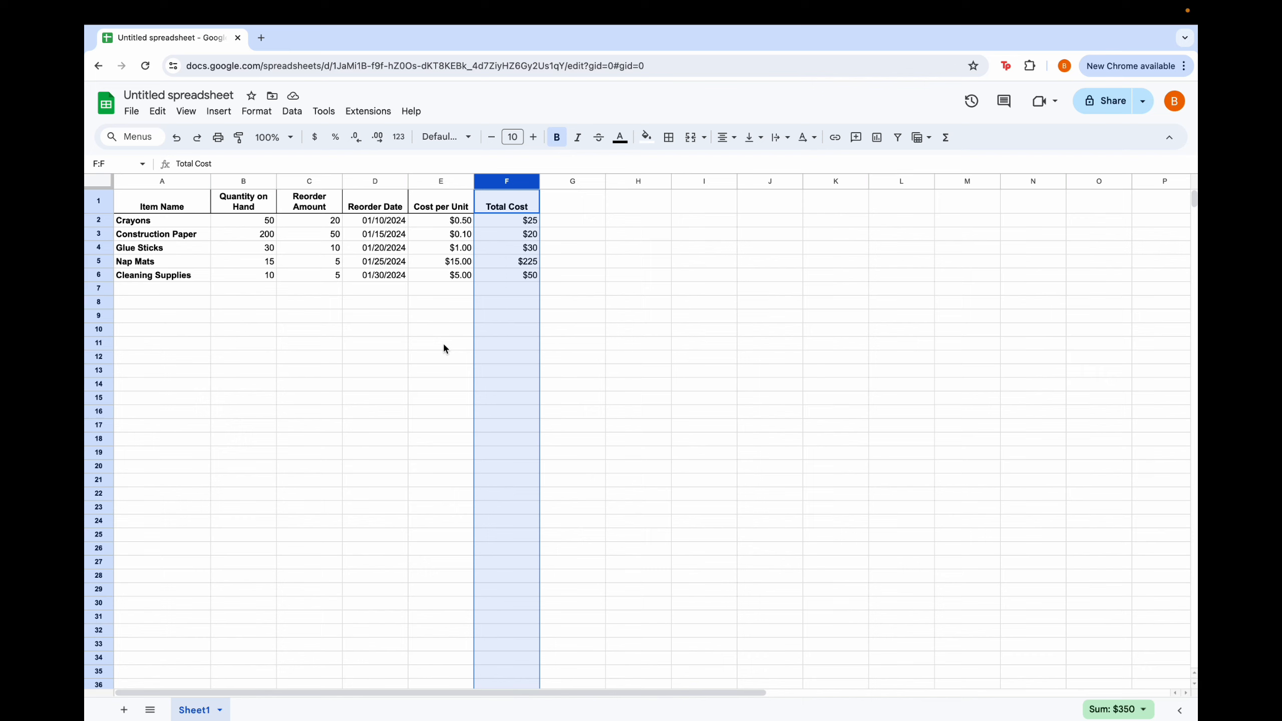
Add up the Total Cost values in cell F7 with the formula =SUM(F2:F6)
left_click(511, 290)
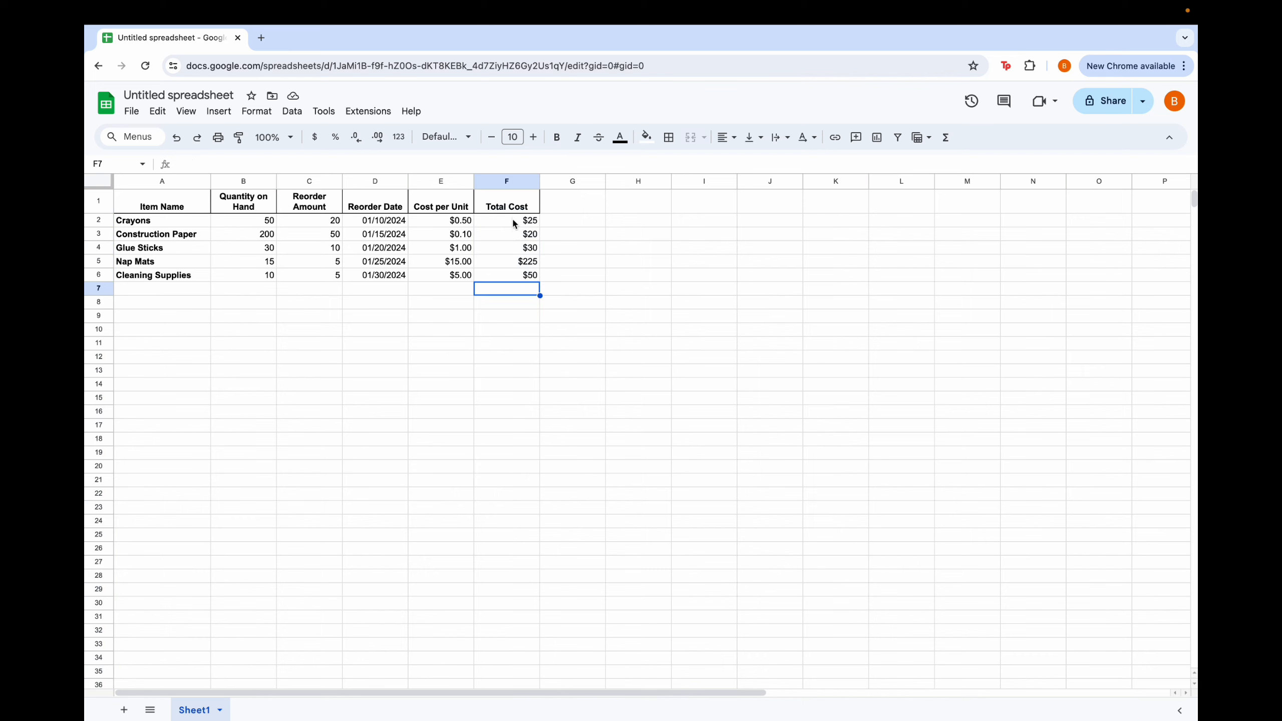
left_click_drag(511, 214, 507, 284)
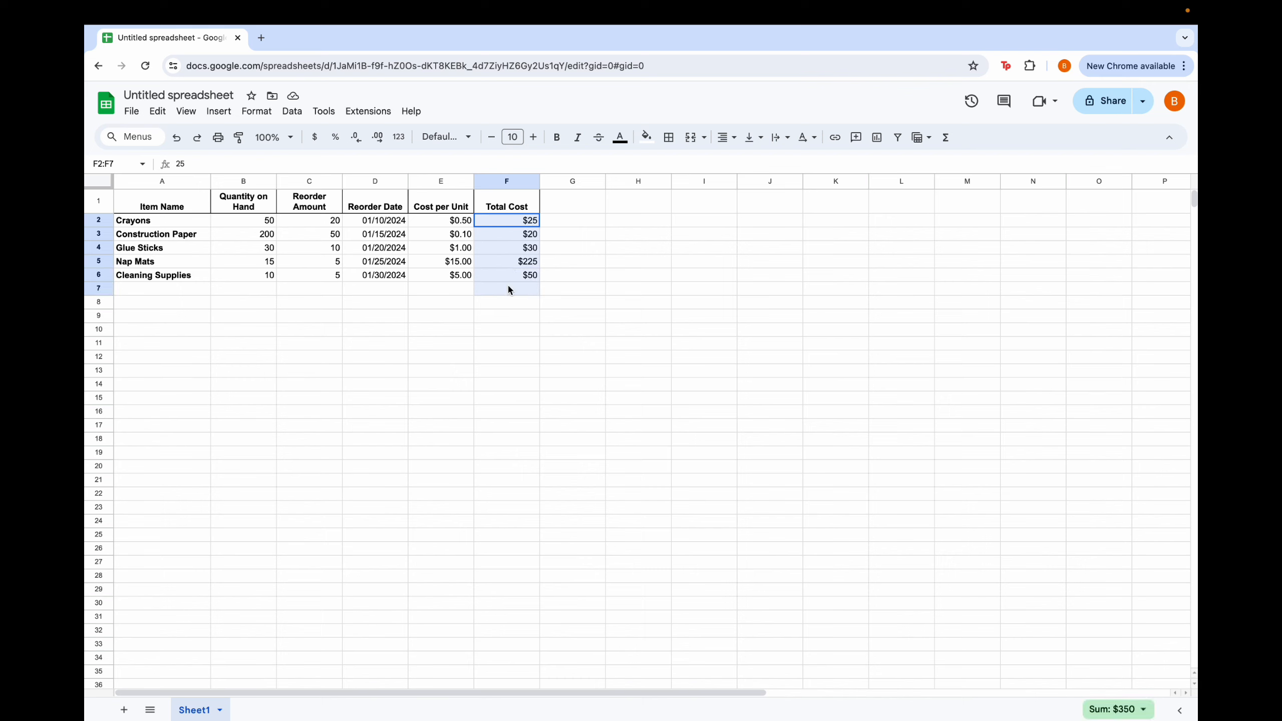
left_click(508, 290)
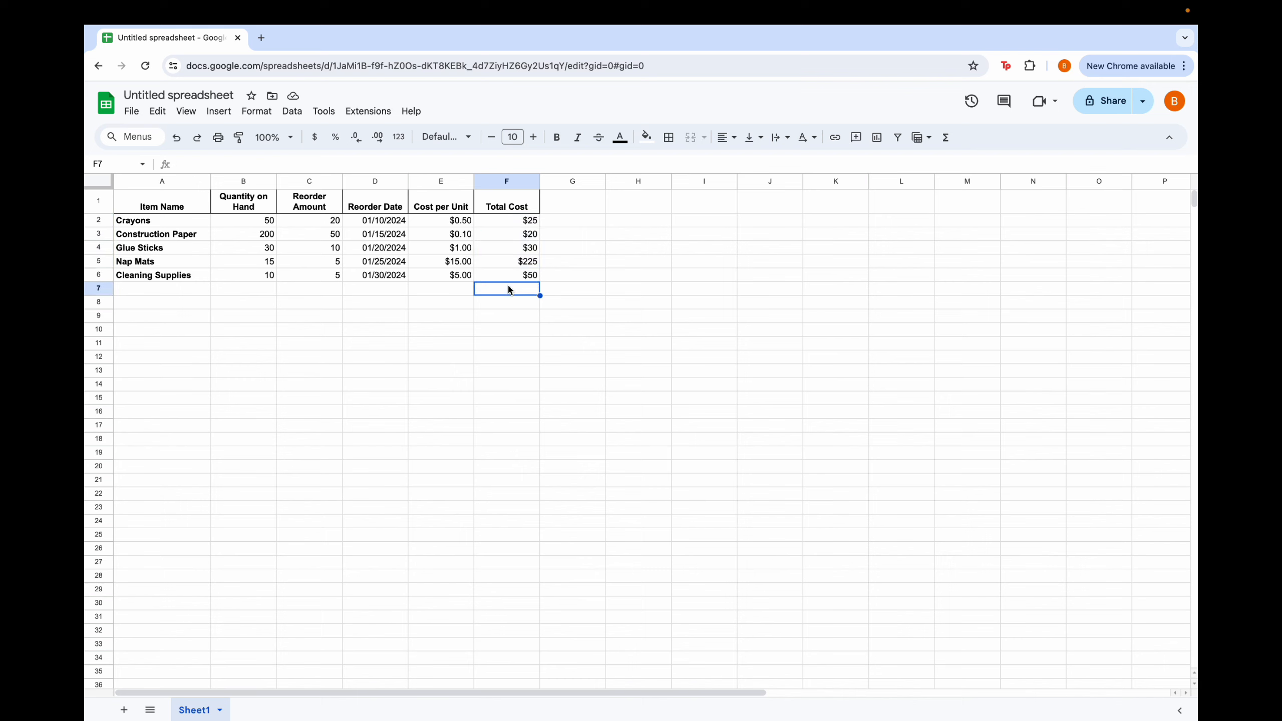
type("=SUM")
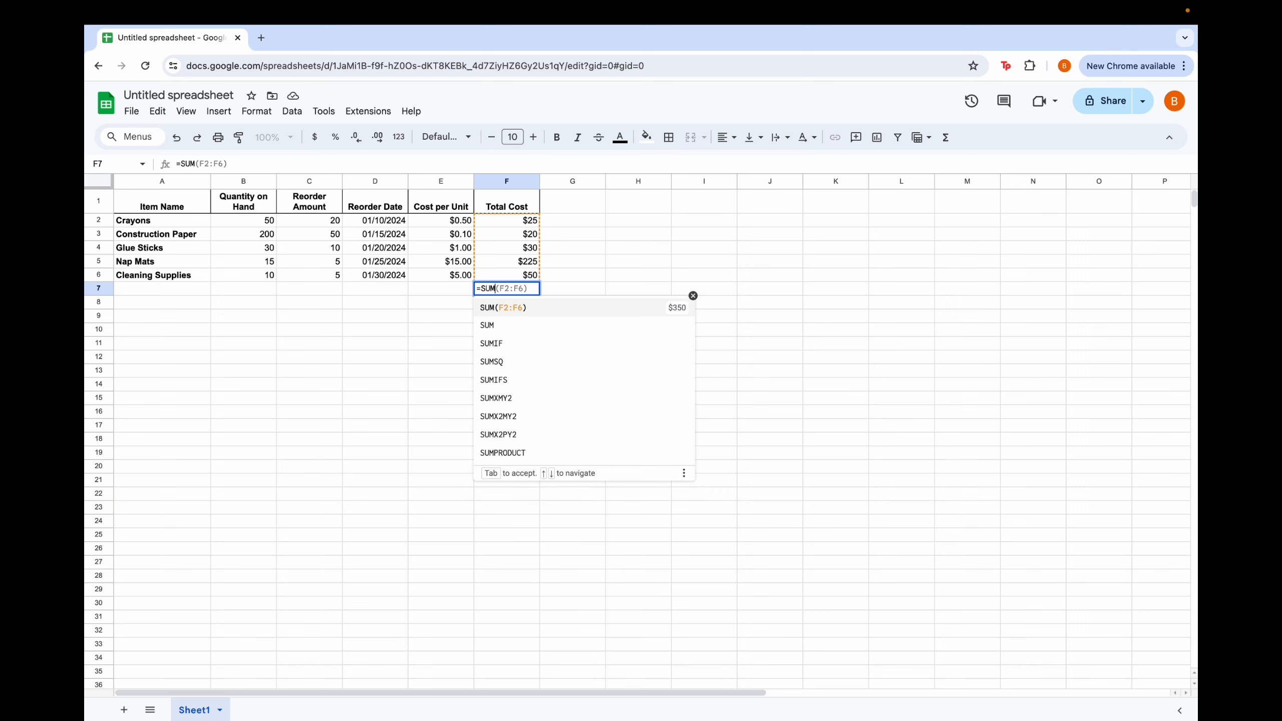
type("(F2:f6")
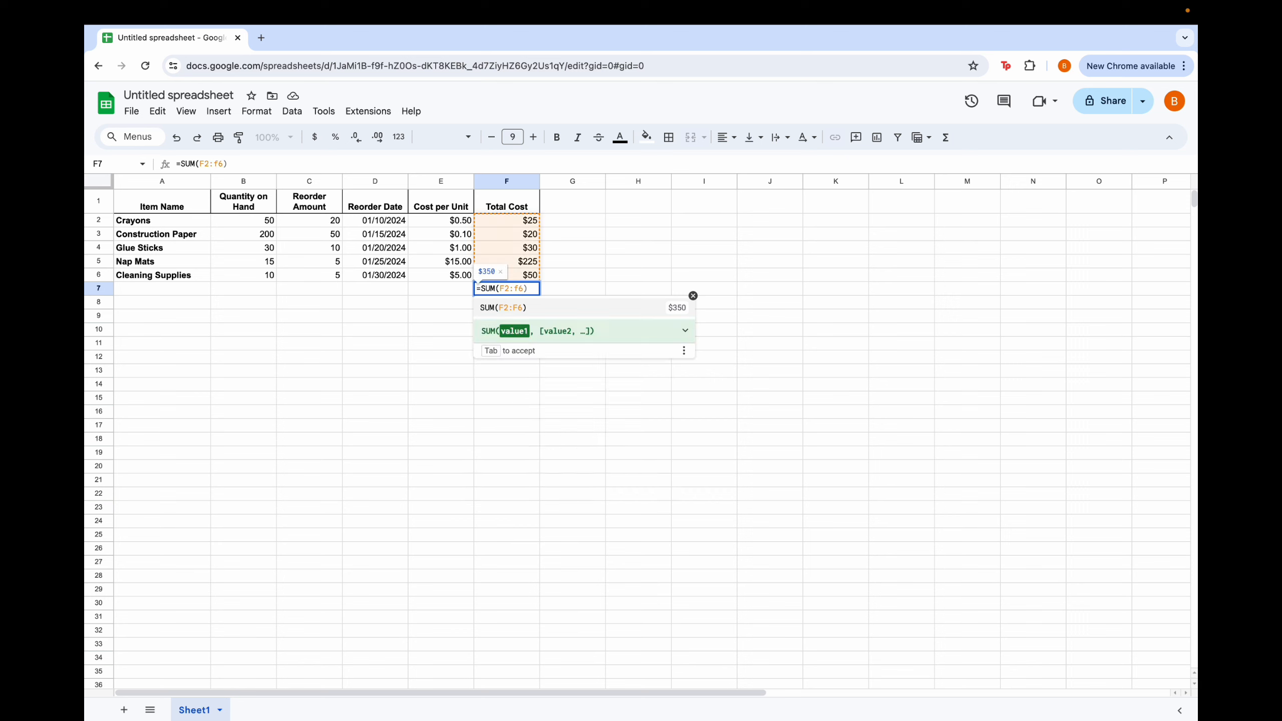
type(")")
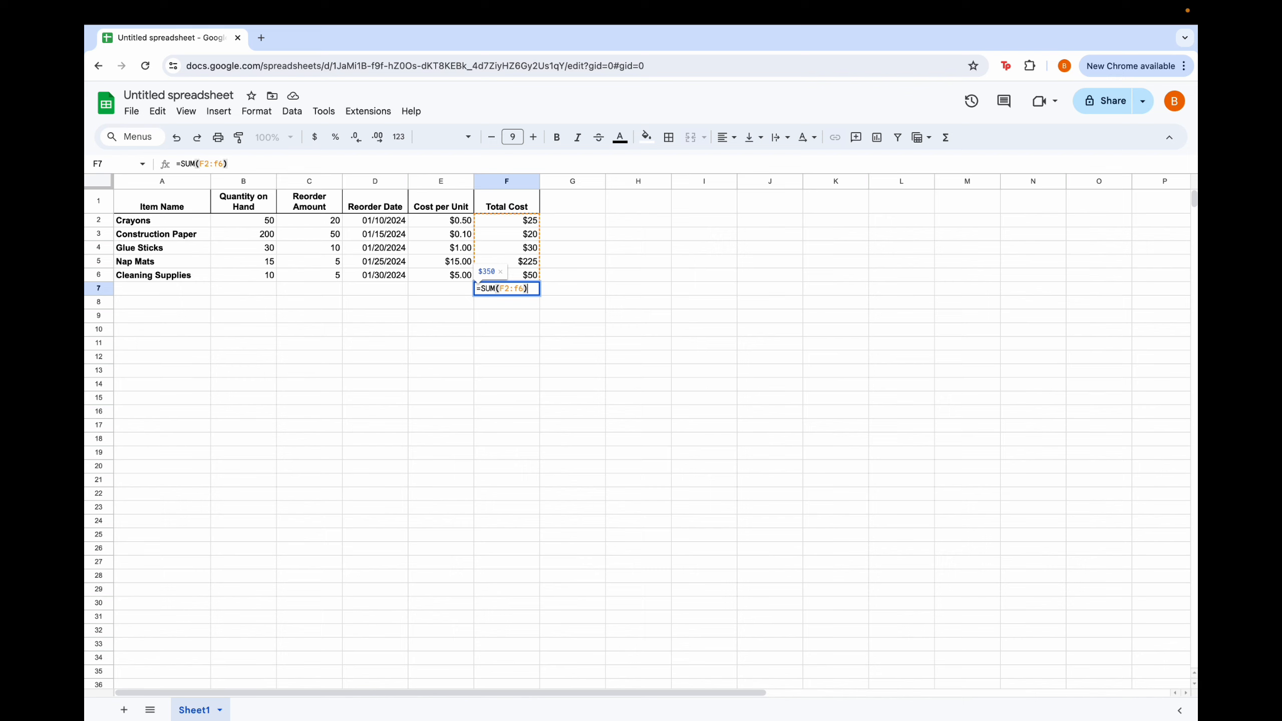
key("Return")
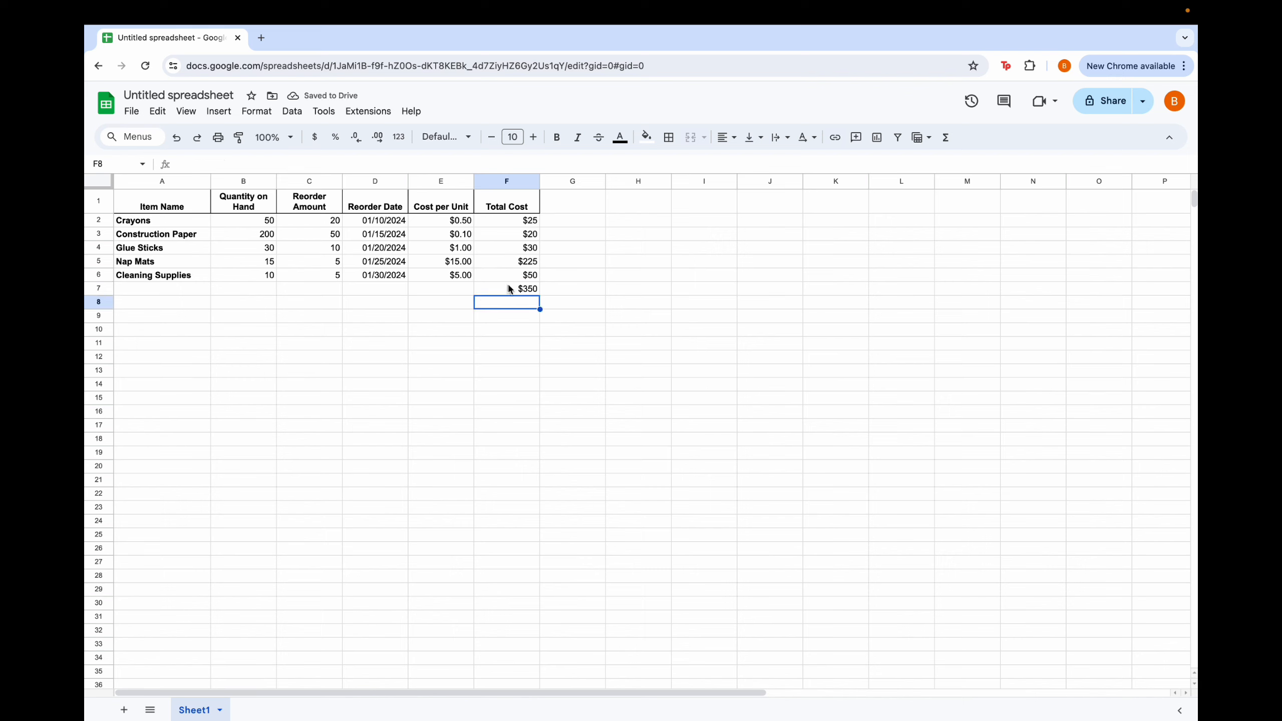
left_click(511, 290)
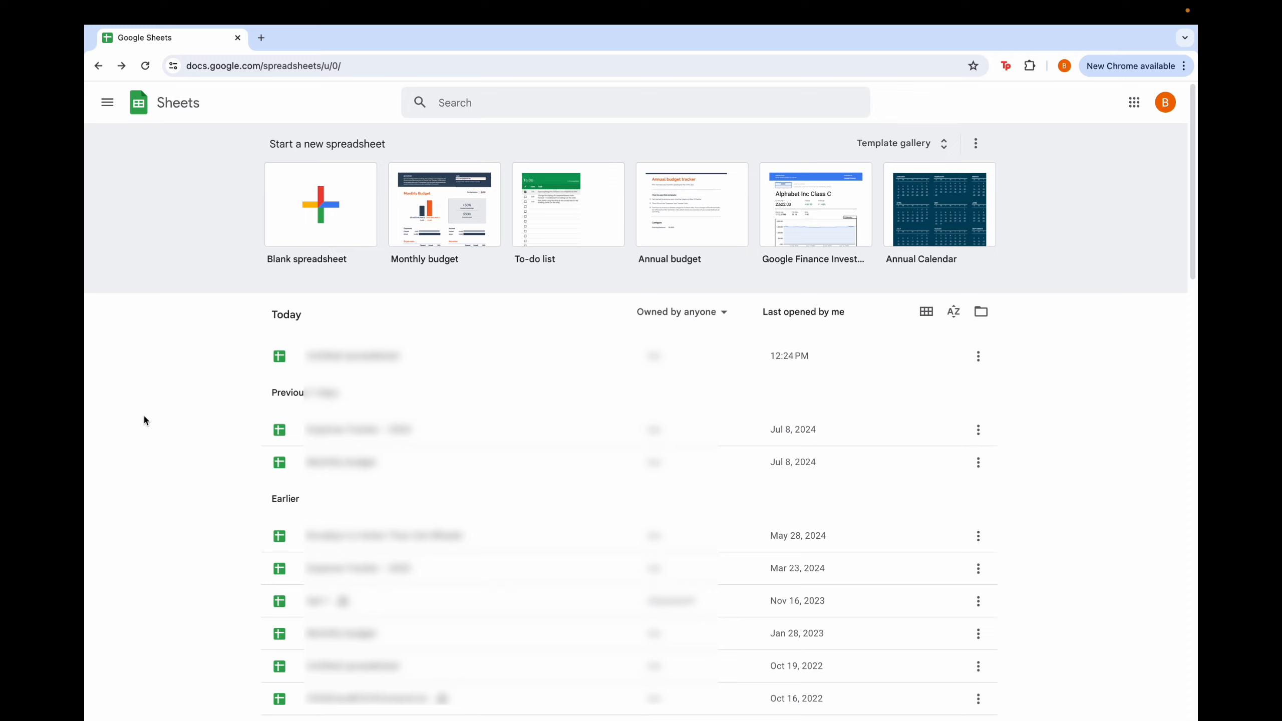
Browse the template gallery and create a spreadsheet from the Monthly budget template
left_click(896, 145)
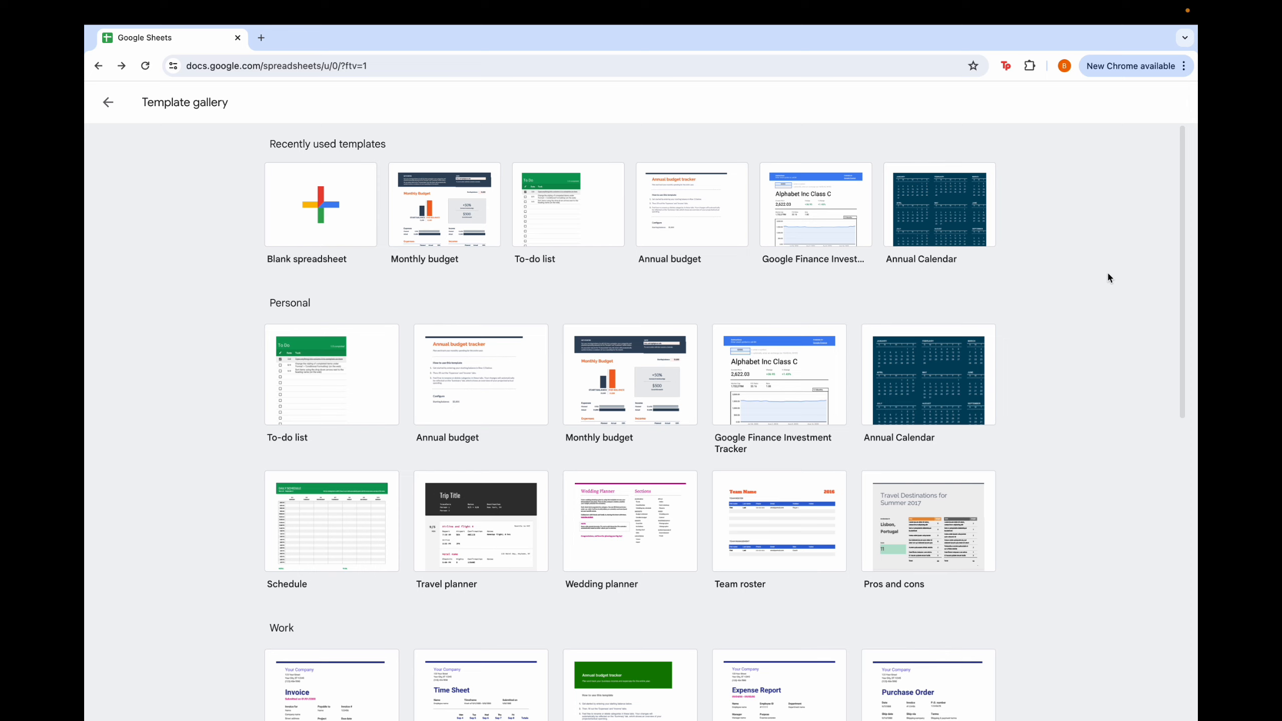
scroll(830, 286, "down", 2)
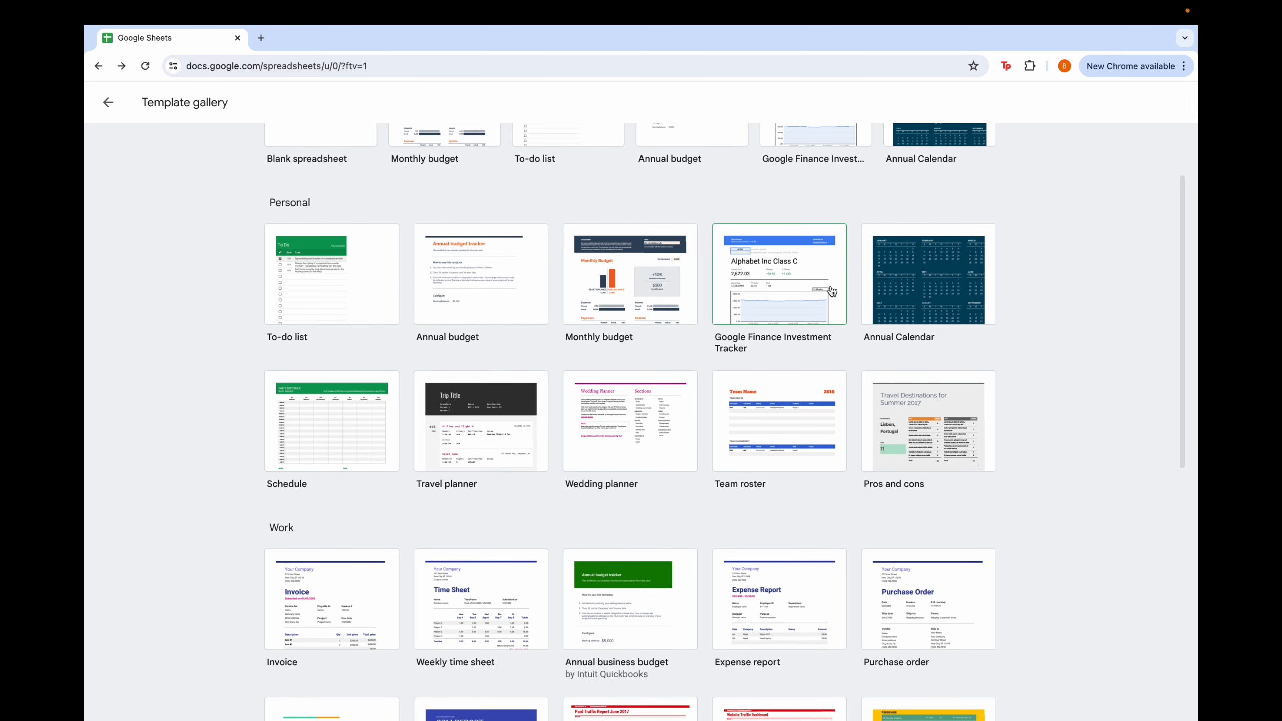
scroll(831, 292, "down", 1)
scroll(830, 286, "down", 6)
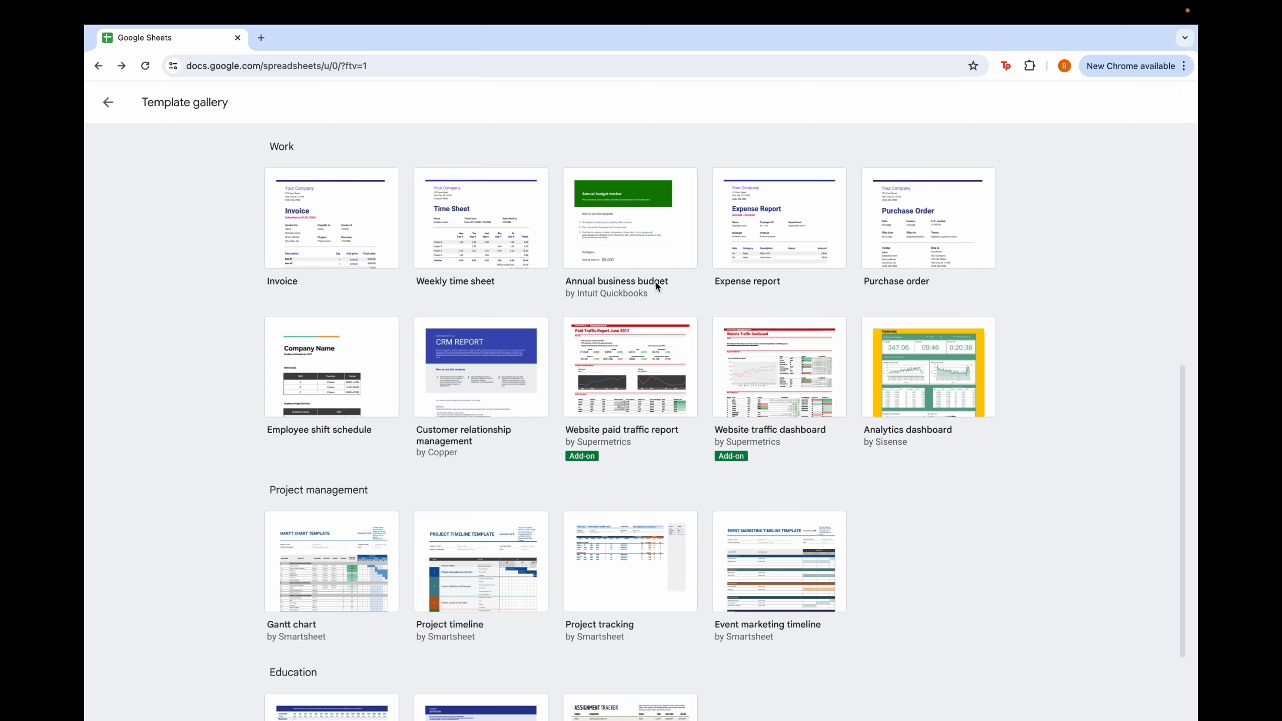
scroll(655, 281, "up", 9)
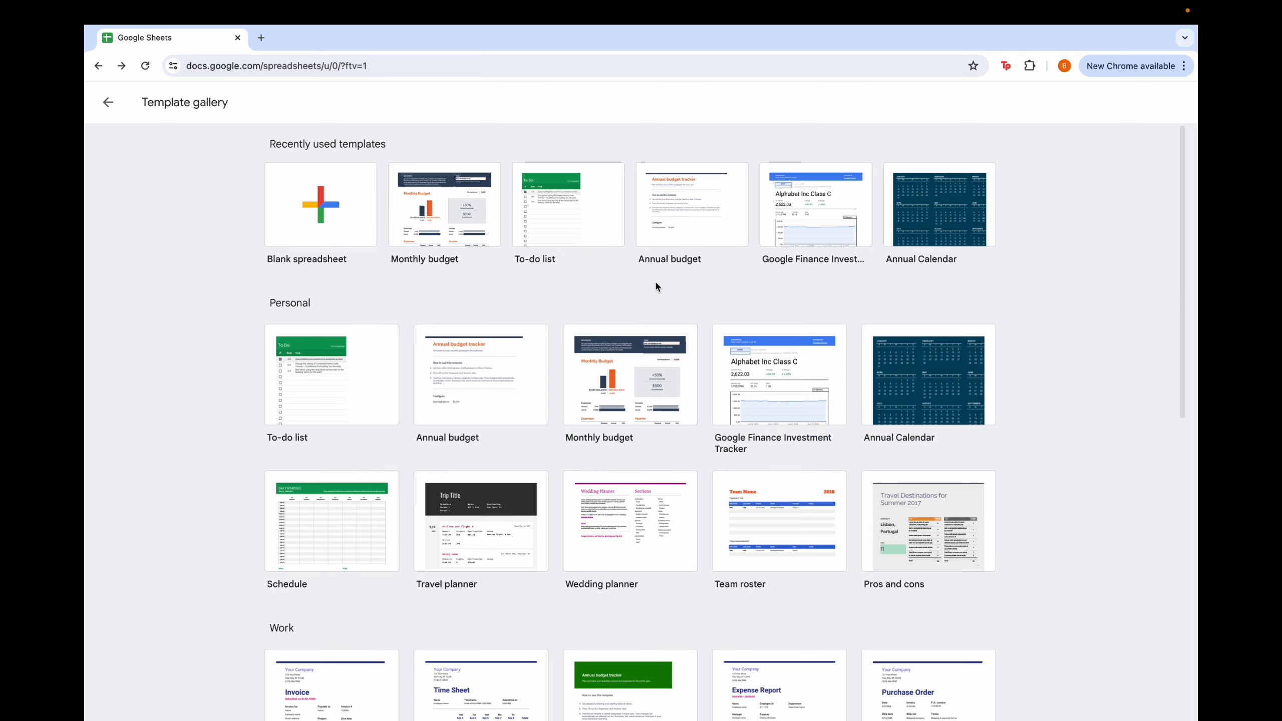
left_click(634, 389)
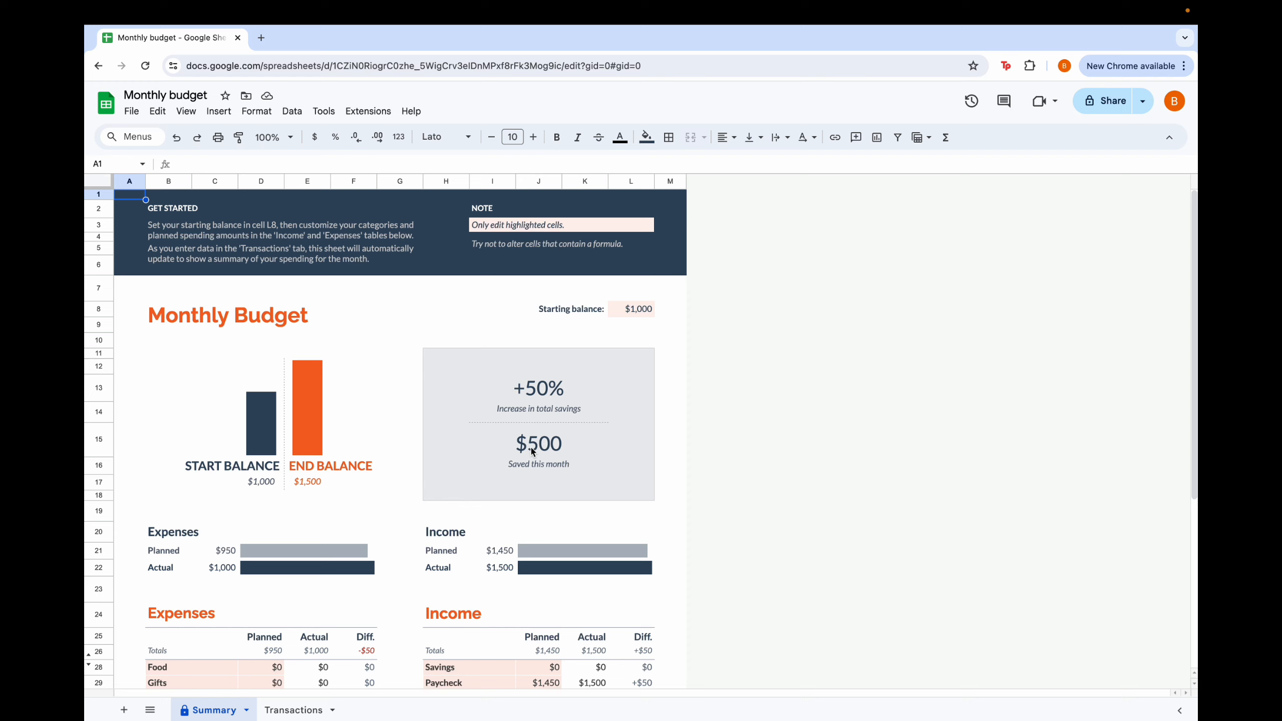
Inspect the formula behind the END BALANCE amount in cell E17
left_click(305, 485)
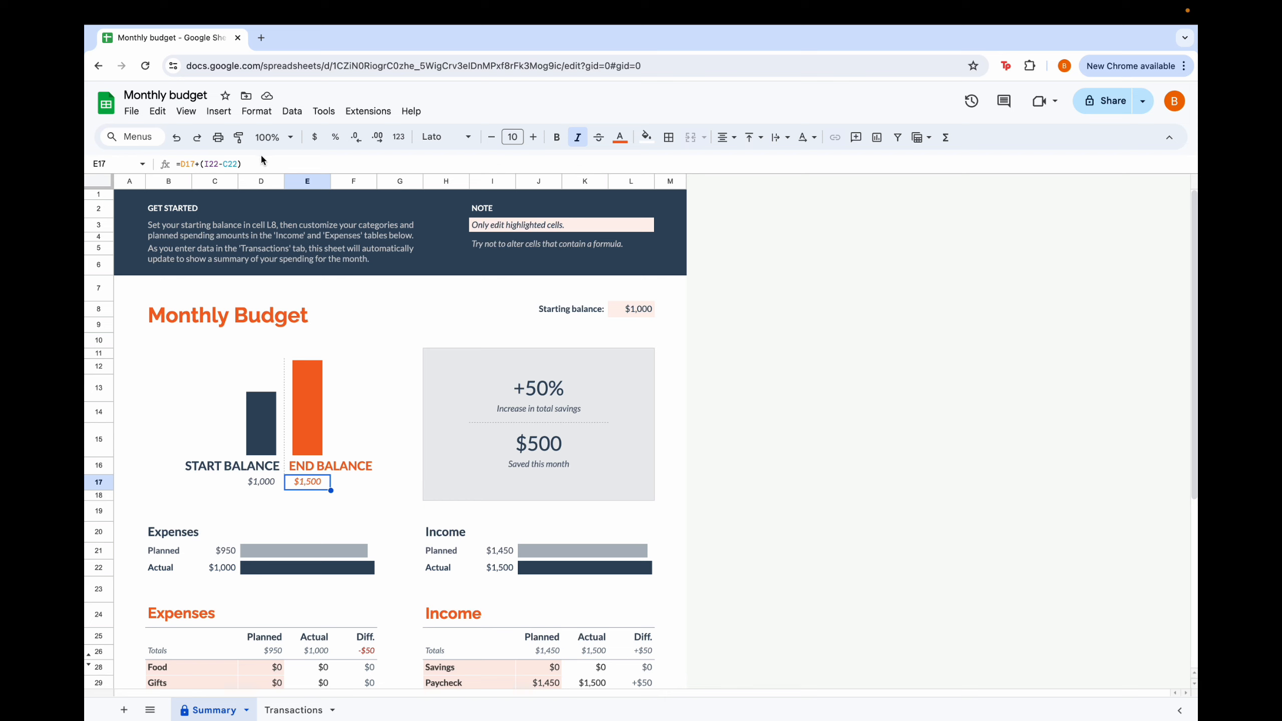
left_click_drag(242, 163, 179, 163)
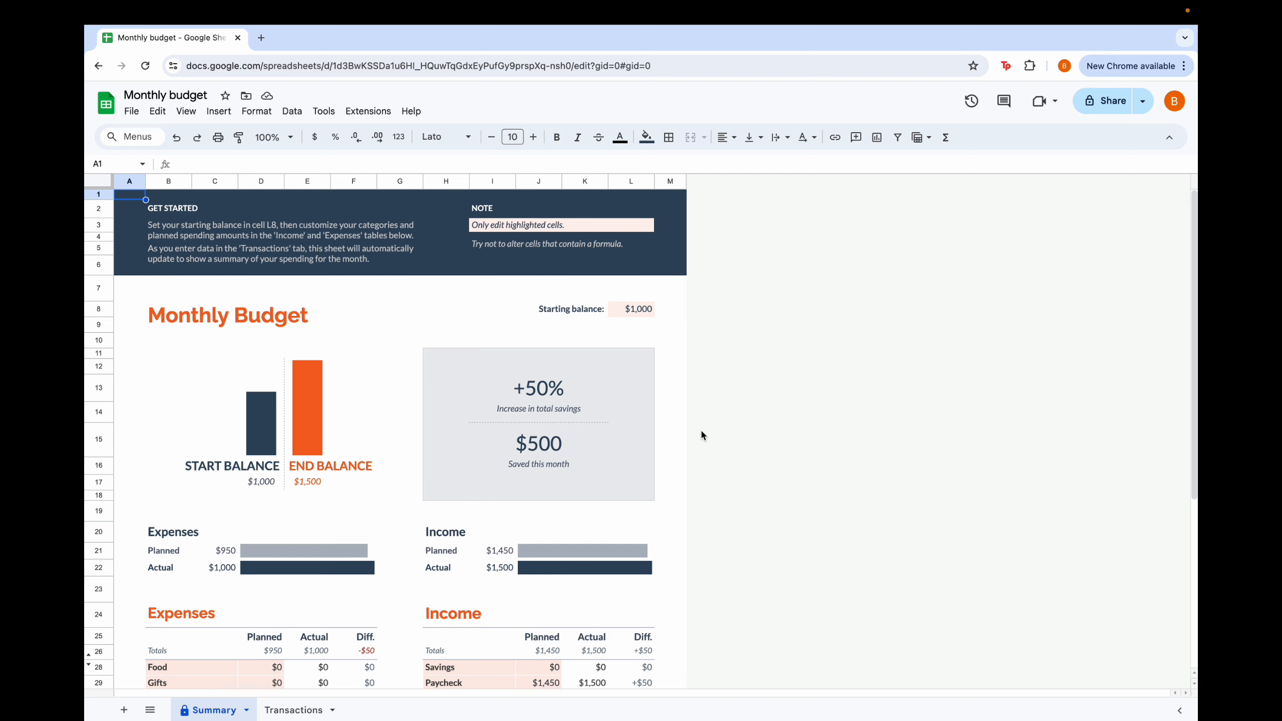
Review the categories of the Income table on the Summary sheet, from Tuition Fees to Other
scroll(363, 567, "down", 5)
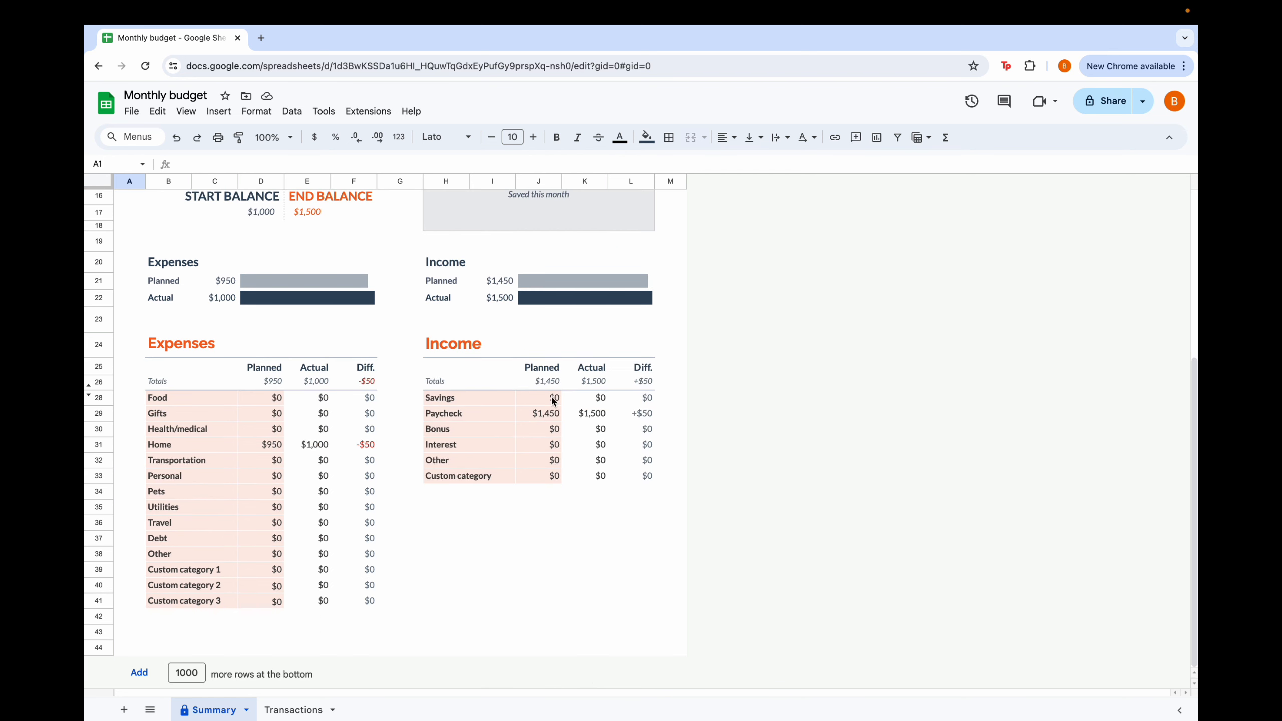
left_click_drag(554, 399, 549, 458)
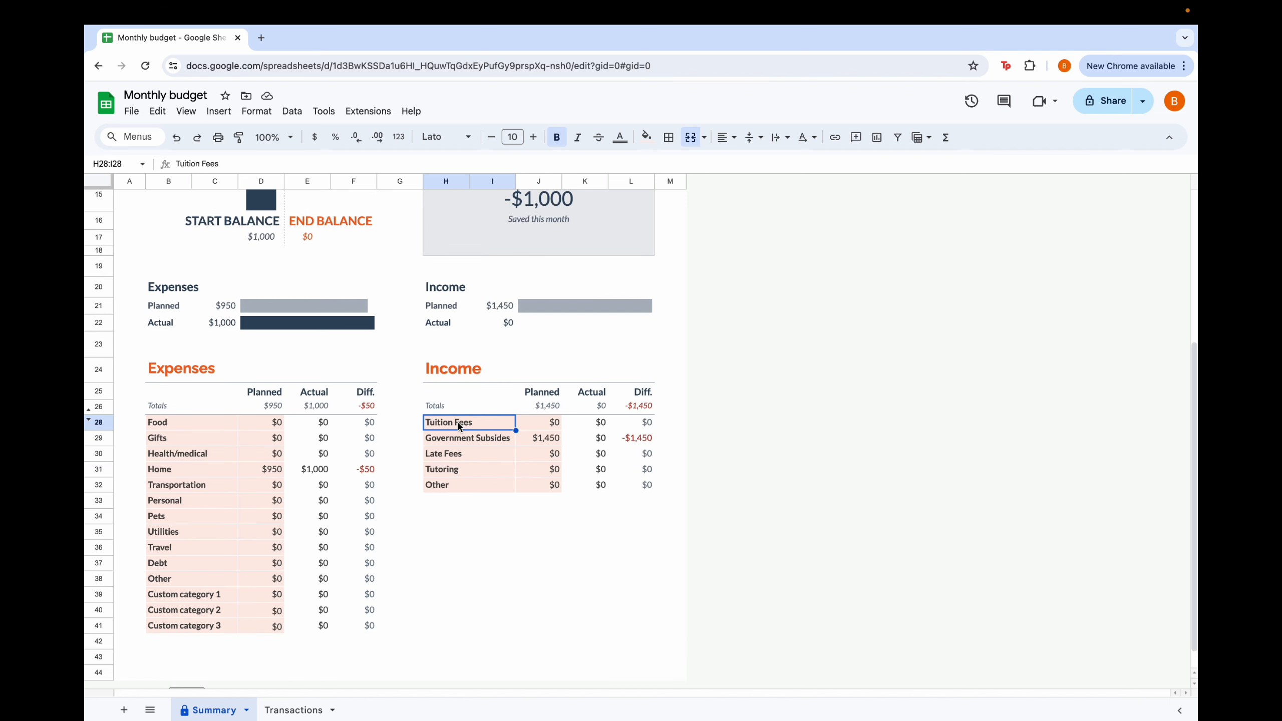
left_click(461, 441)
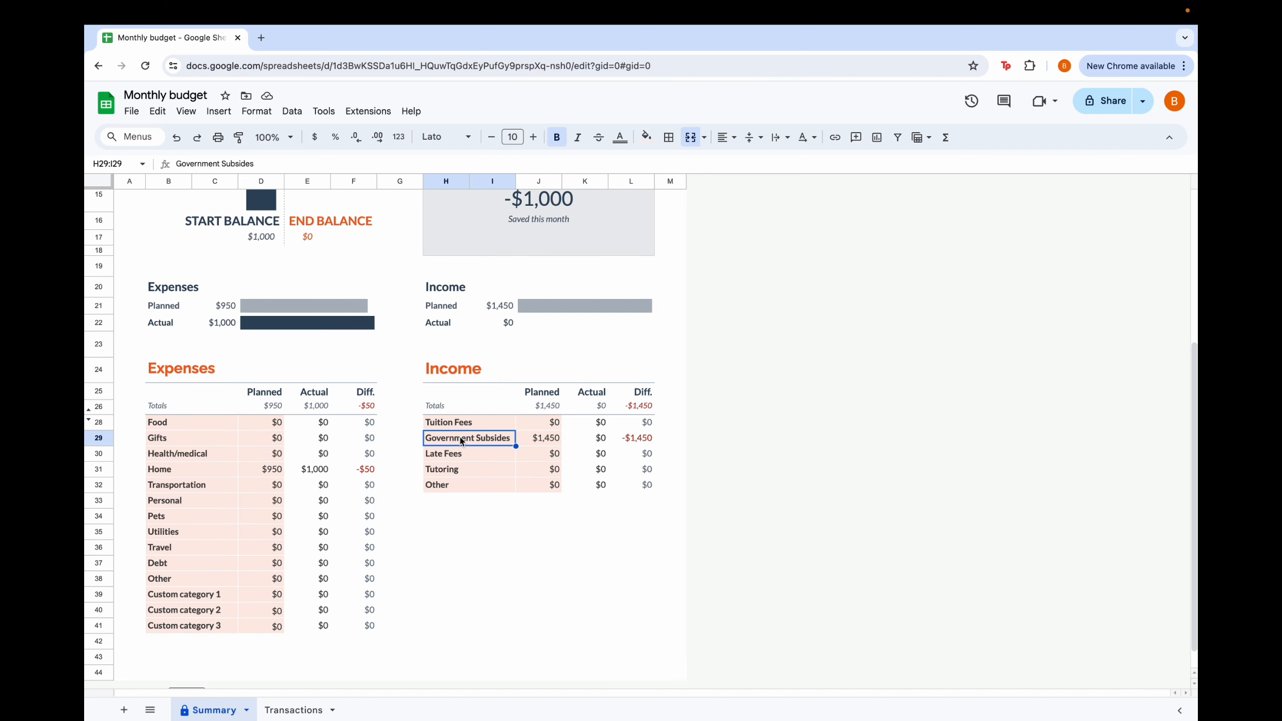
key("Down")
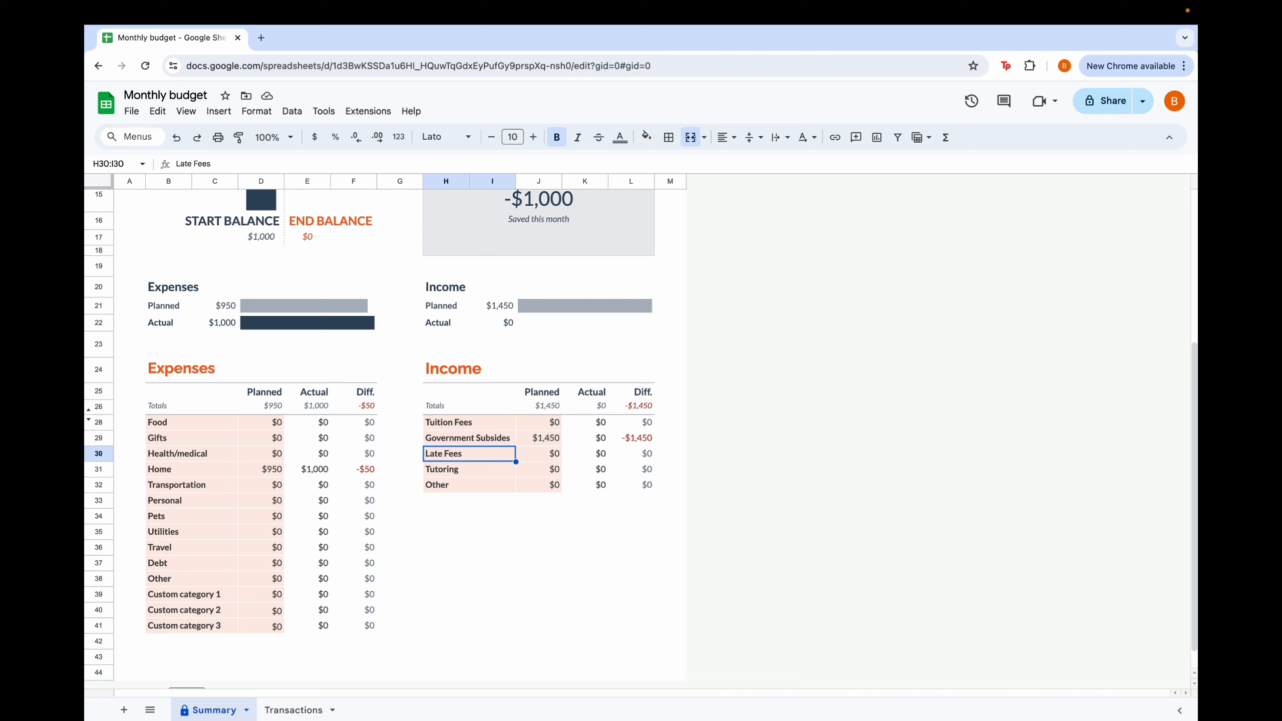
key("Down")
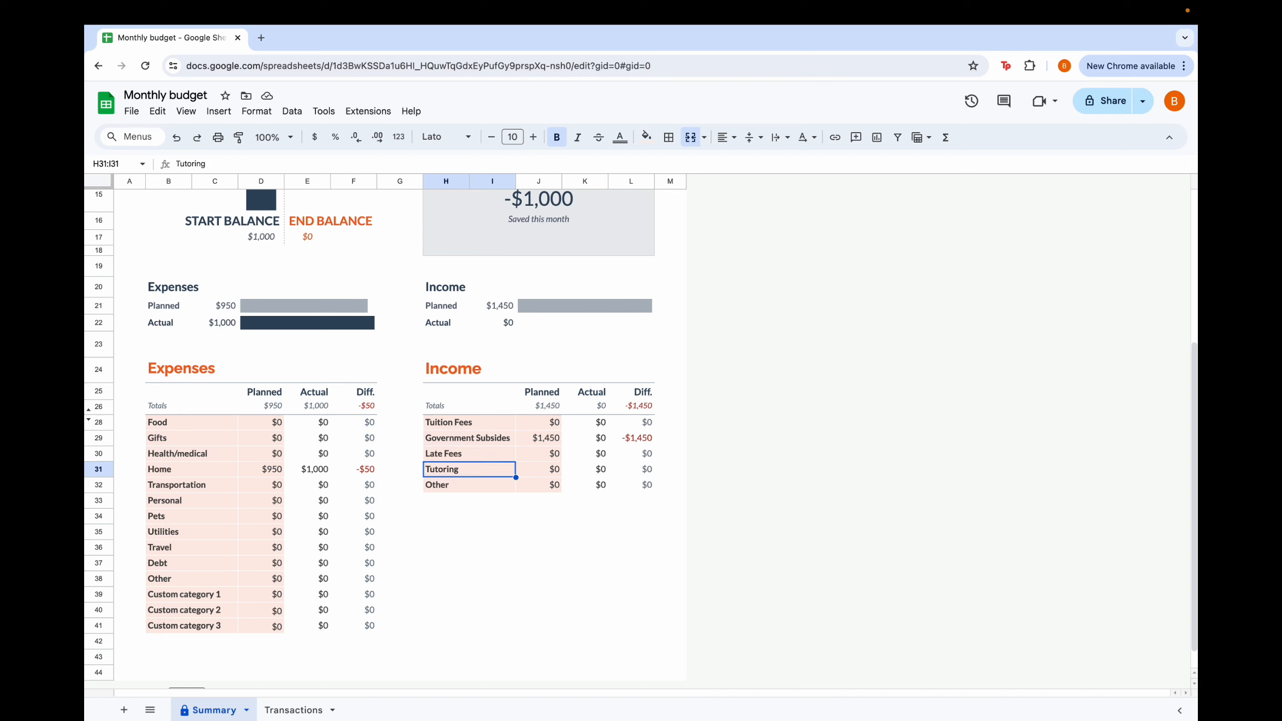
key("Down")
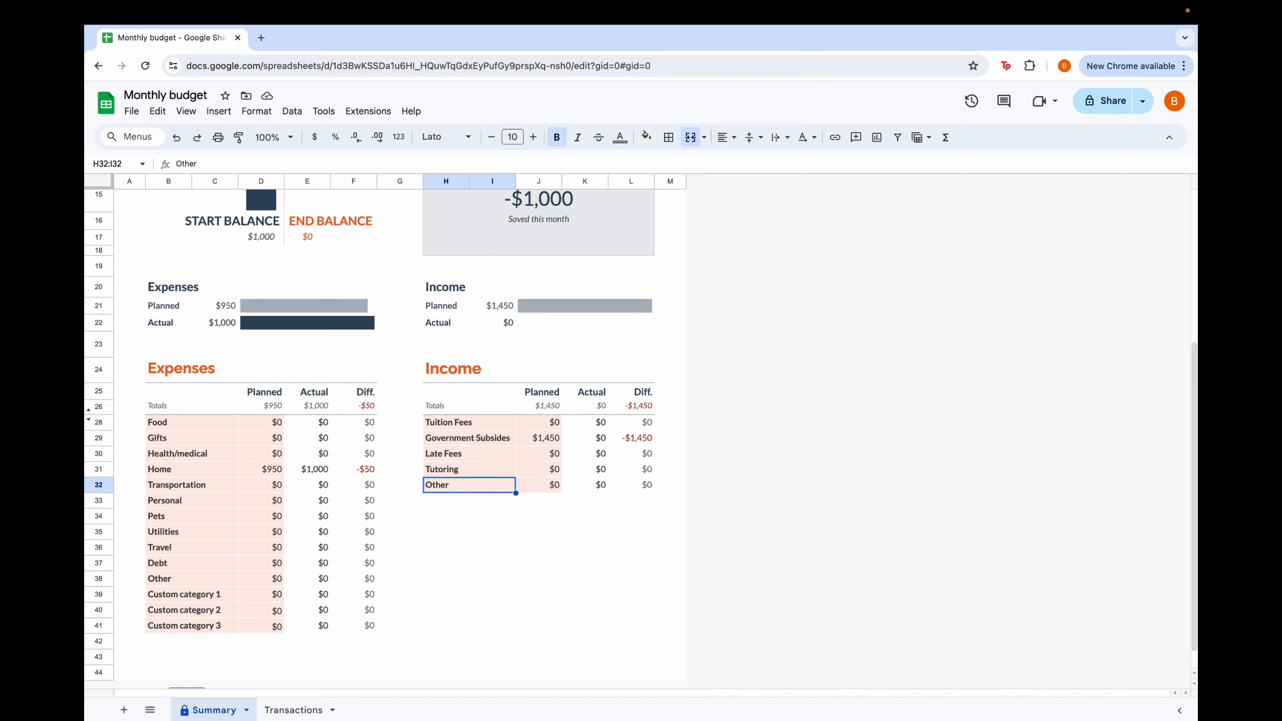
Set the planned income to 5000 for Tuition Fees, 1000 for Government Subsides, 75 for Late Fees and 200 for Tutoring
scroll(389, 430, "down", 1)
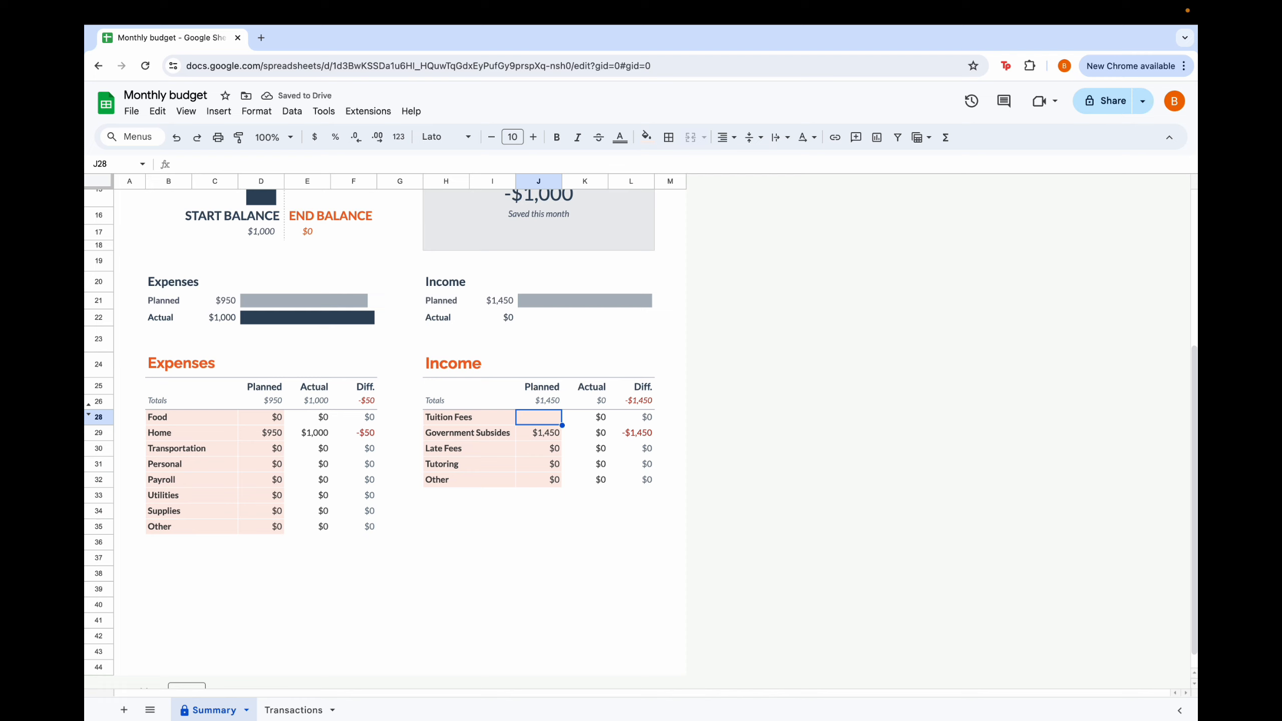
type("5000")
key("Return")
type("1000")
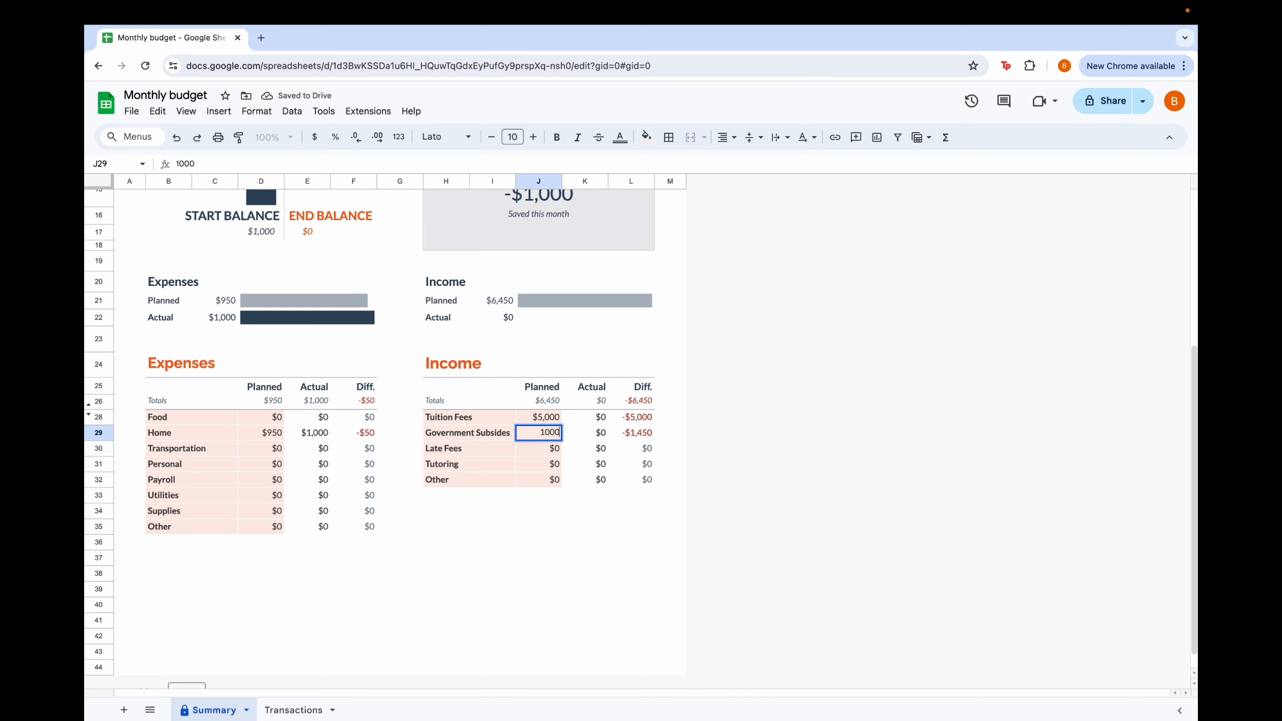
key("Return")
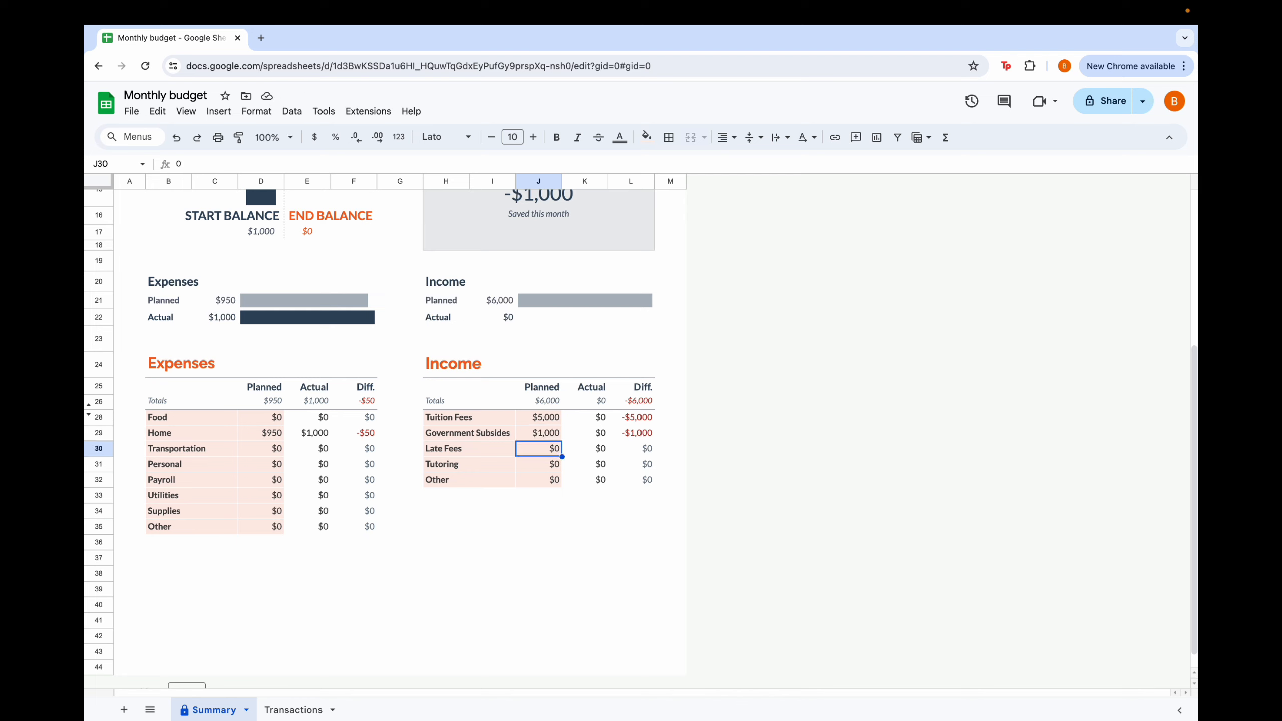
type("75")
key("Return")
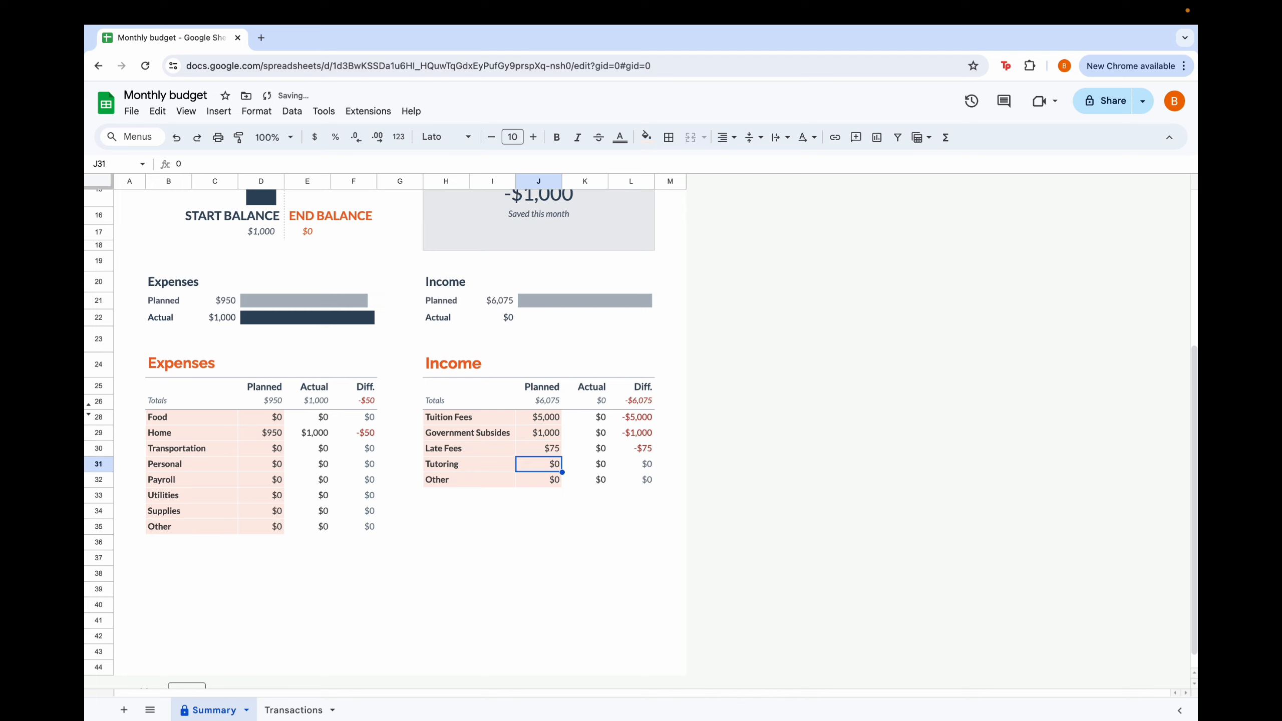
type("200")
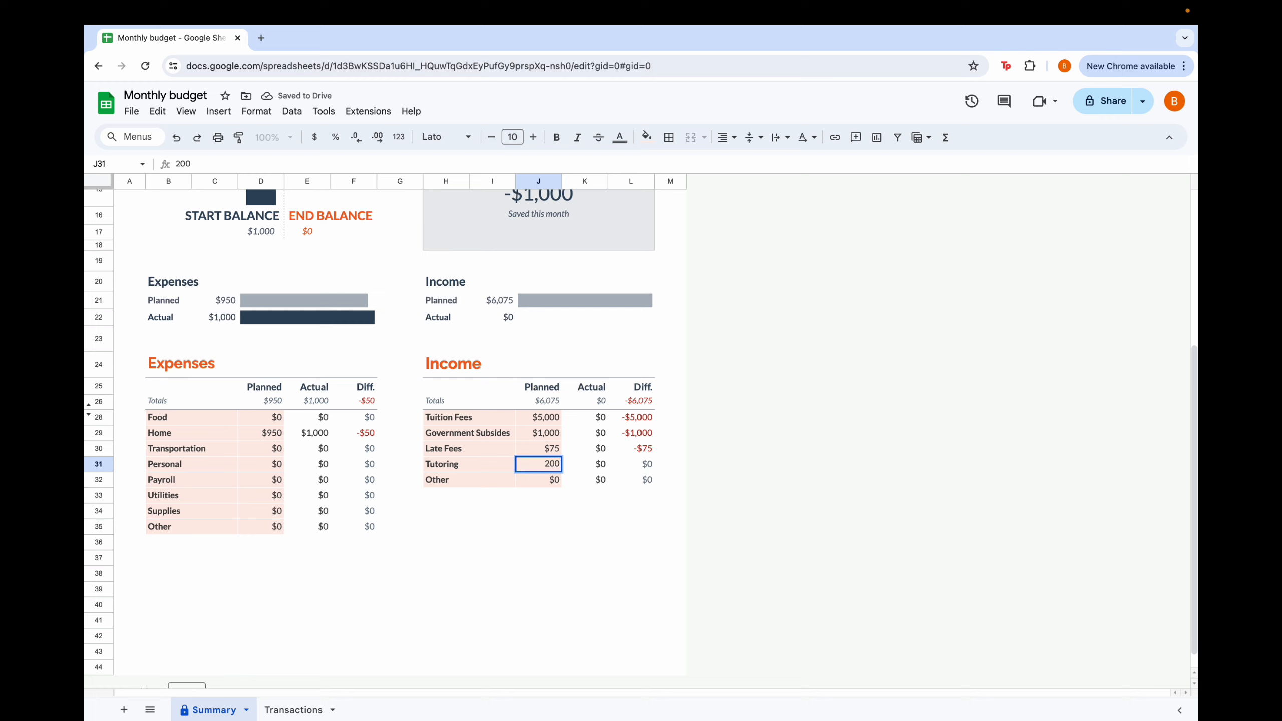
key("Return")
left_click_drag(542, 386, 546, 487)
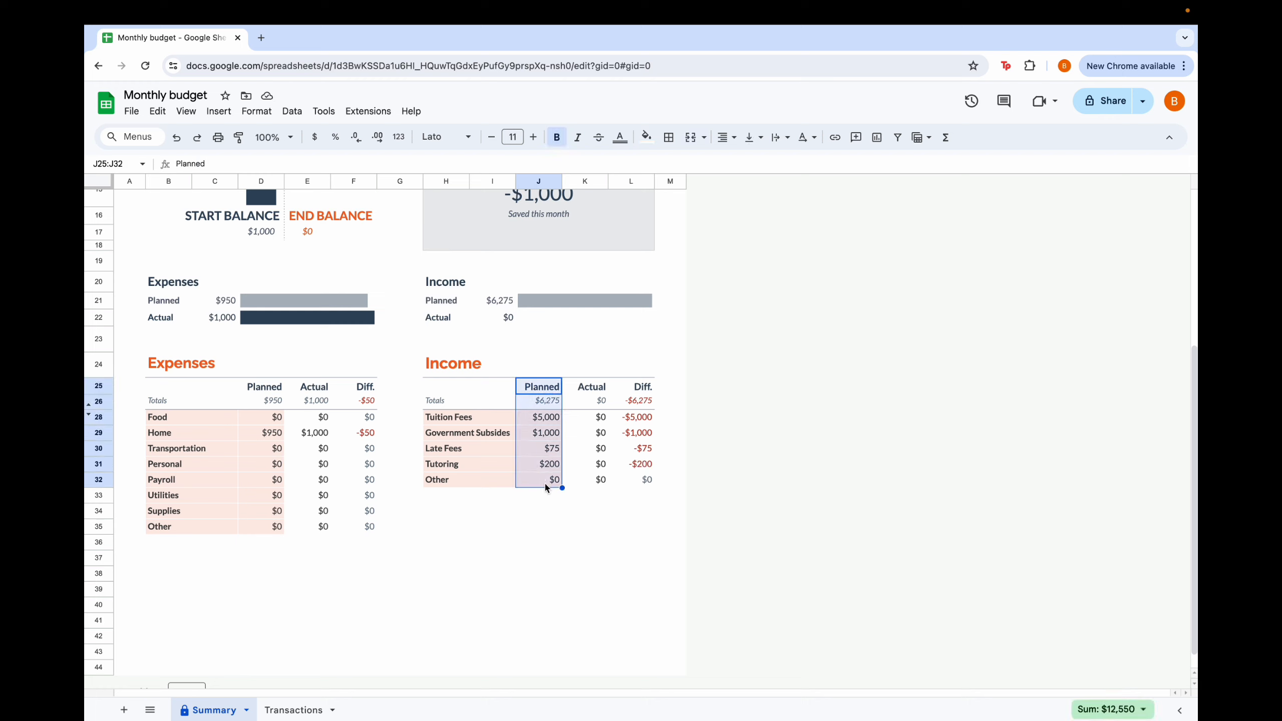
Set the planned expenses to 1500 for Home, 300 for Utilities, 500 for Supplies and 2000 for Payroll
left_click(276, 436)
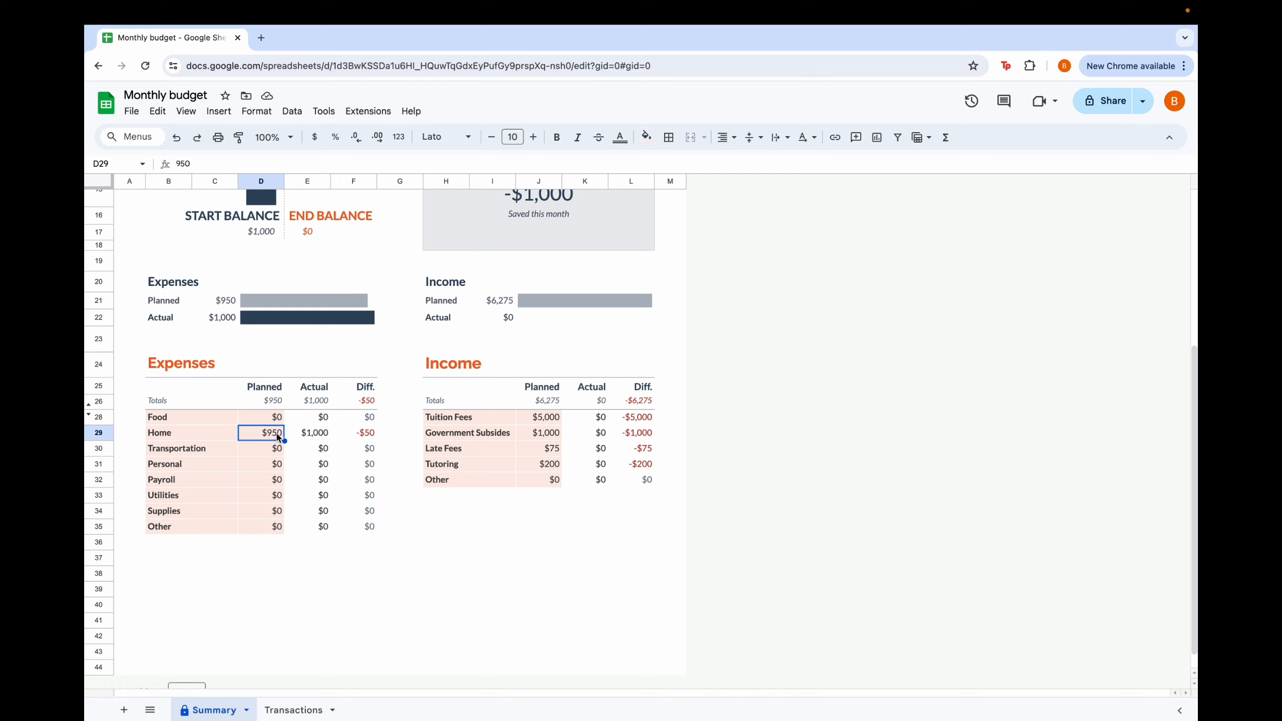
type("1500")
key("Return")
left_click(261, 495)
type("300")
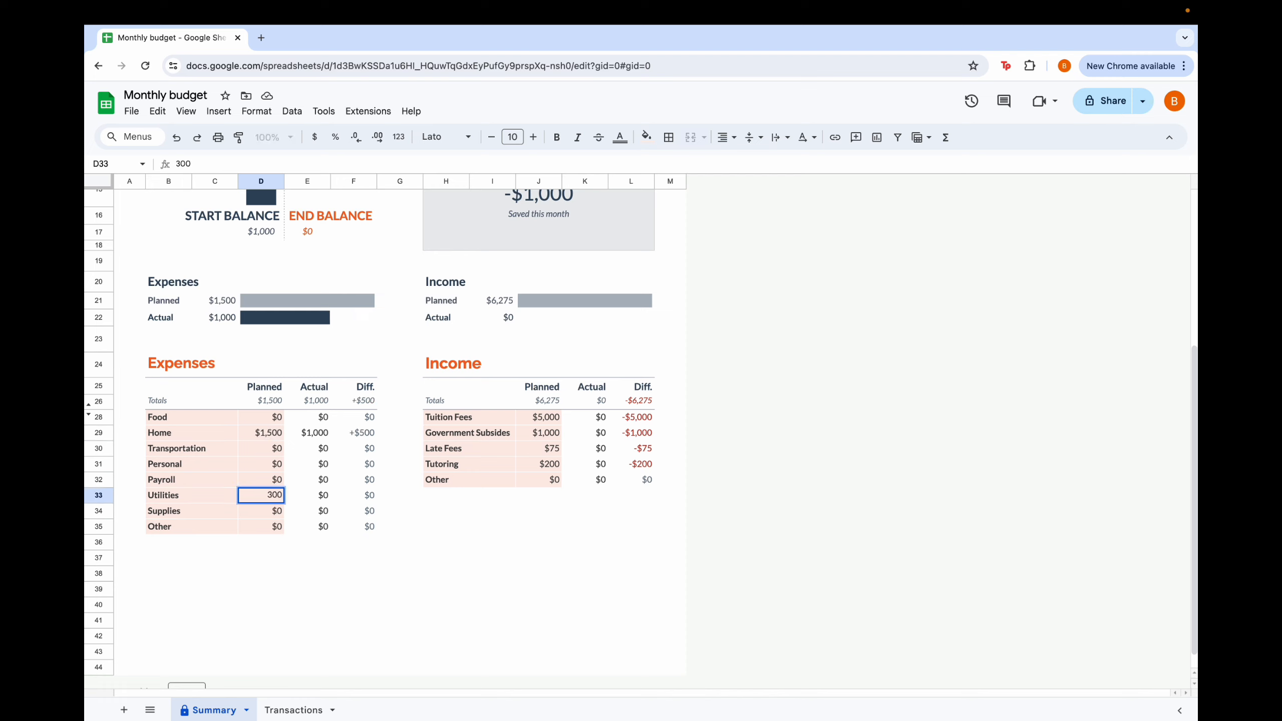
key("Return")
type("500")
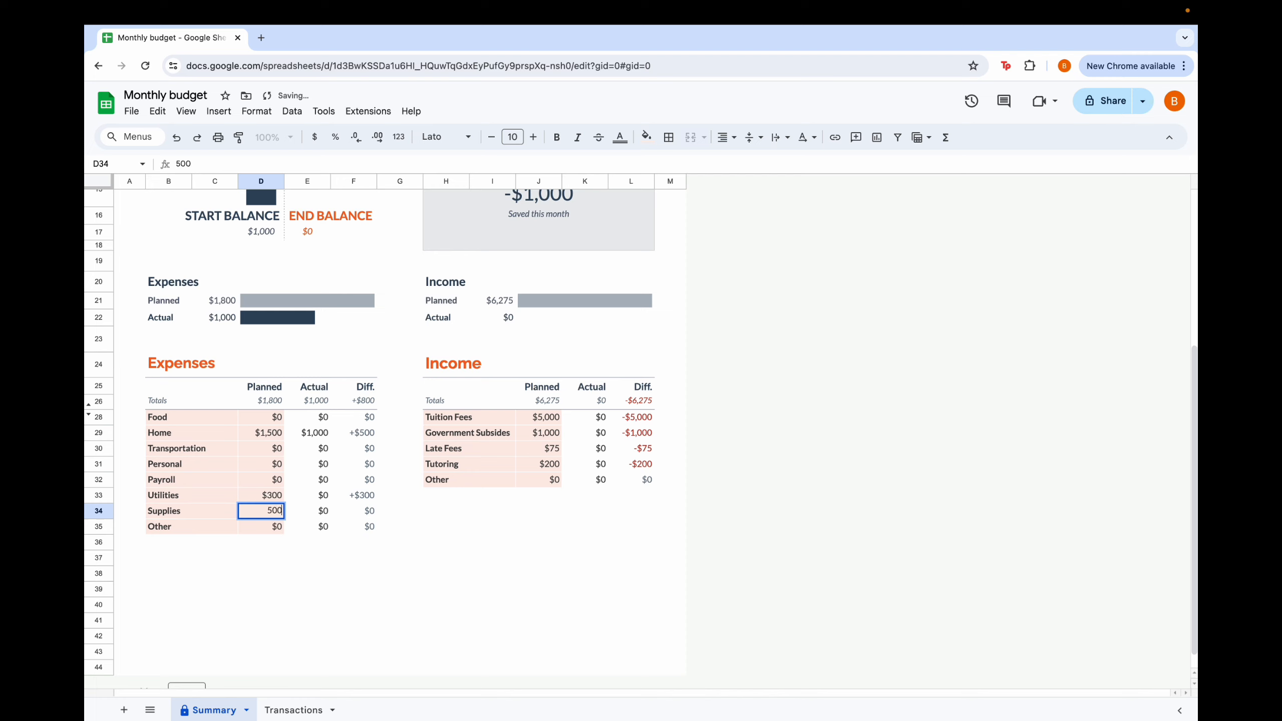
left_click(261, 480)
type("2000")
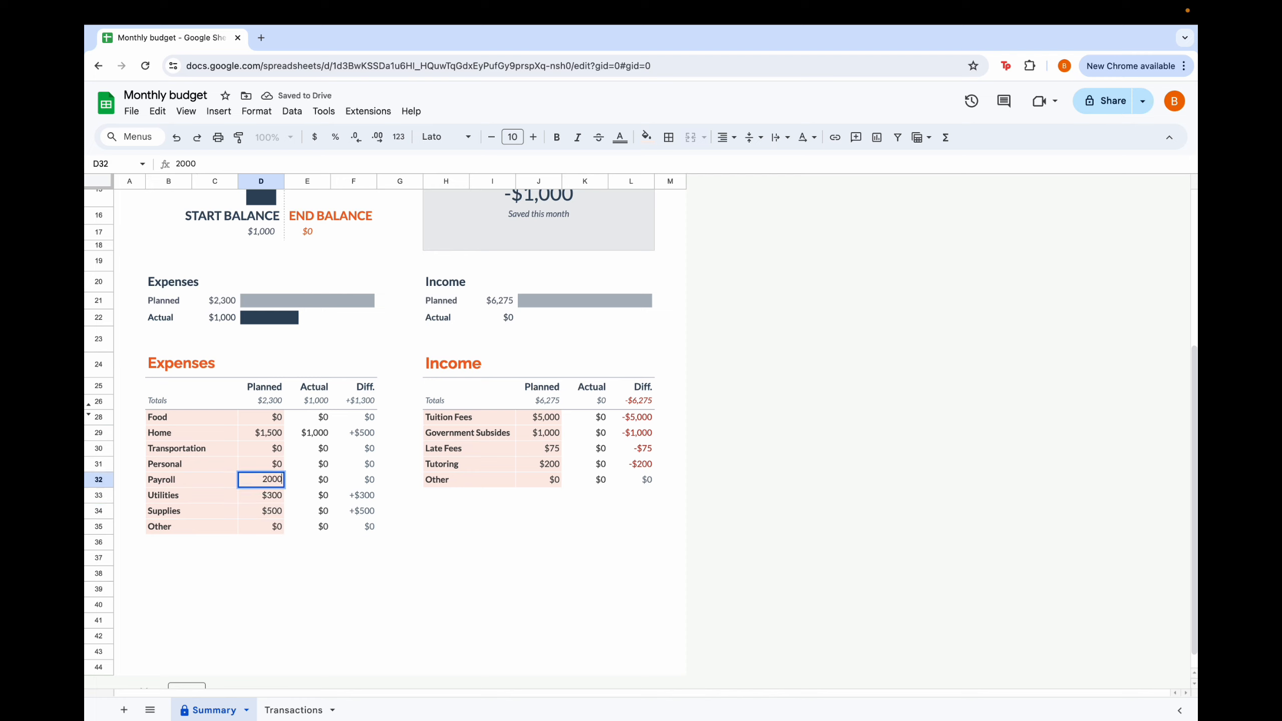
left_click_drag(258, 388, 263, 530)
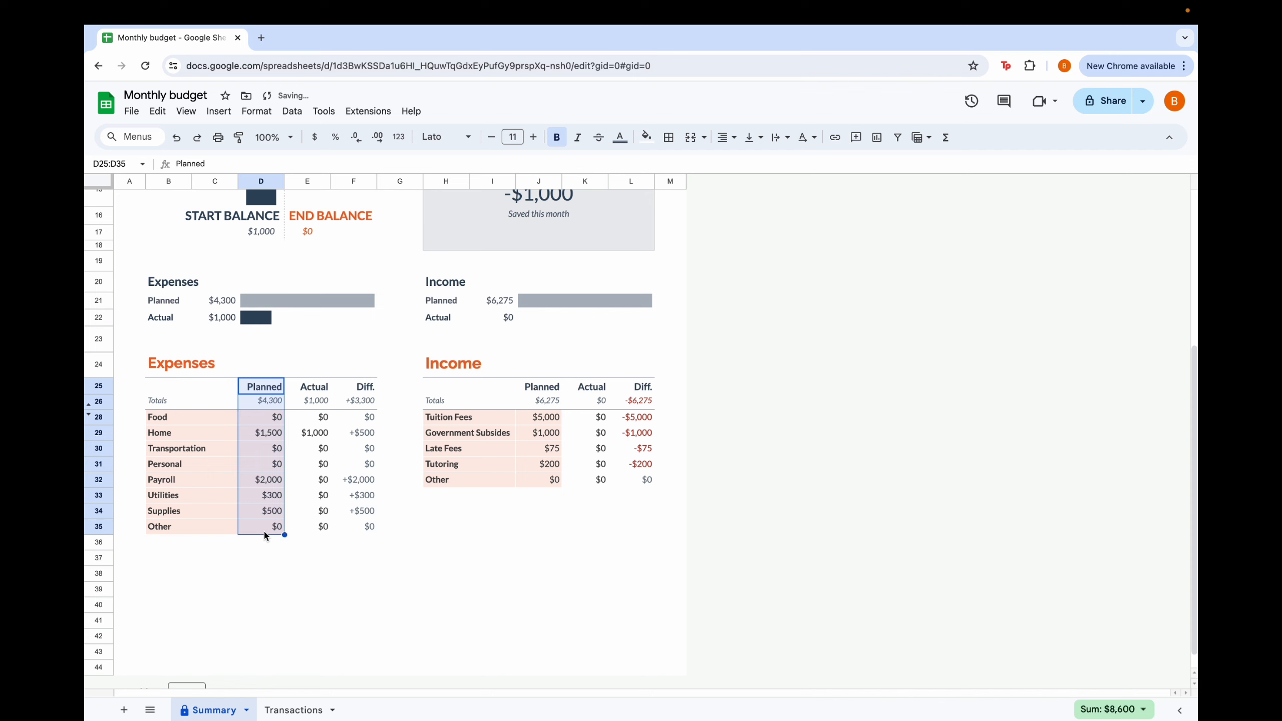
Examine the Actual and Diff. columns of the Income and Expenses tables, including the actual Government Subsides and Utilities amounts
left_click(308, 526)
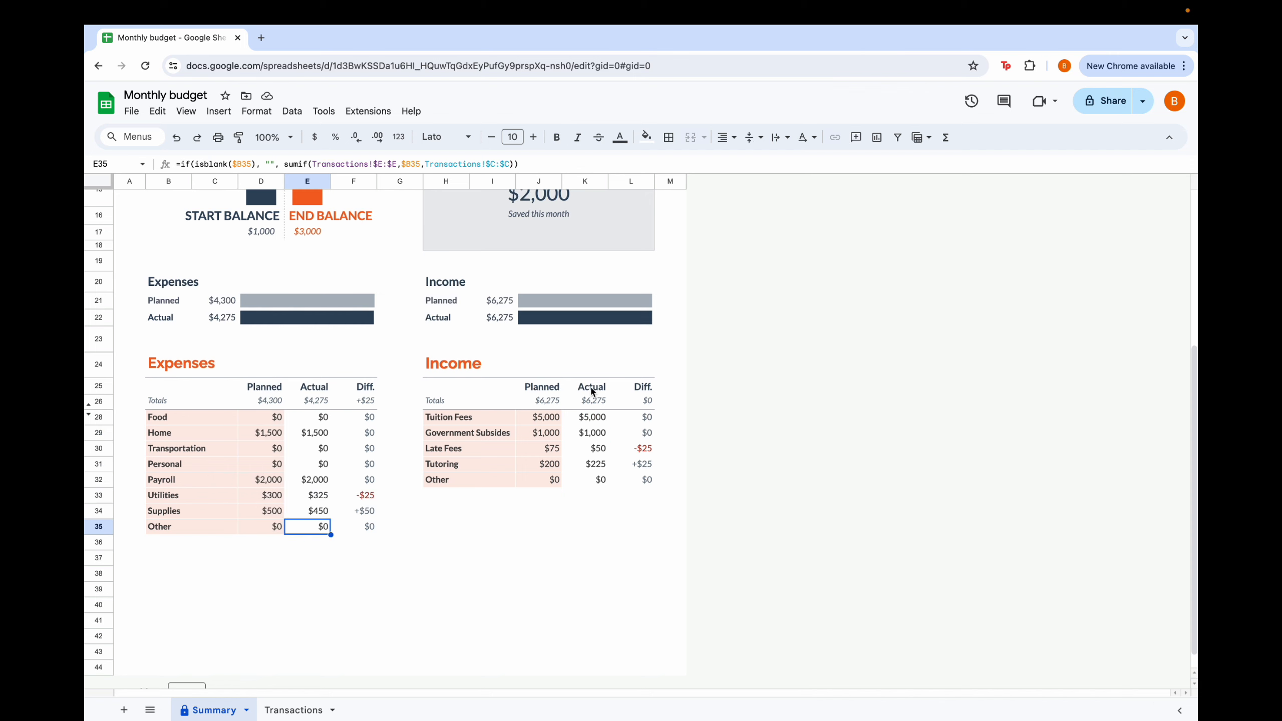
left_click_drag(592, 392, 590, 493)
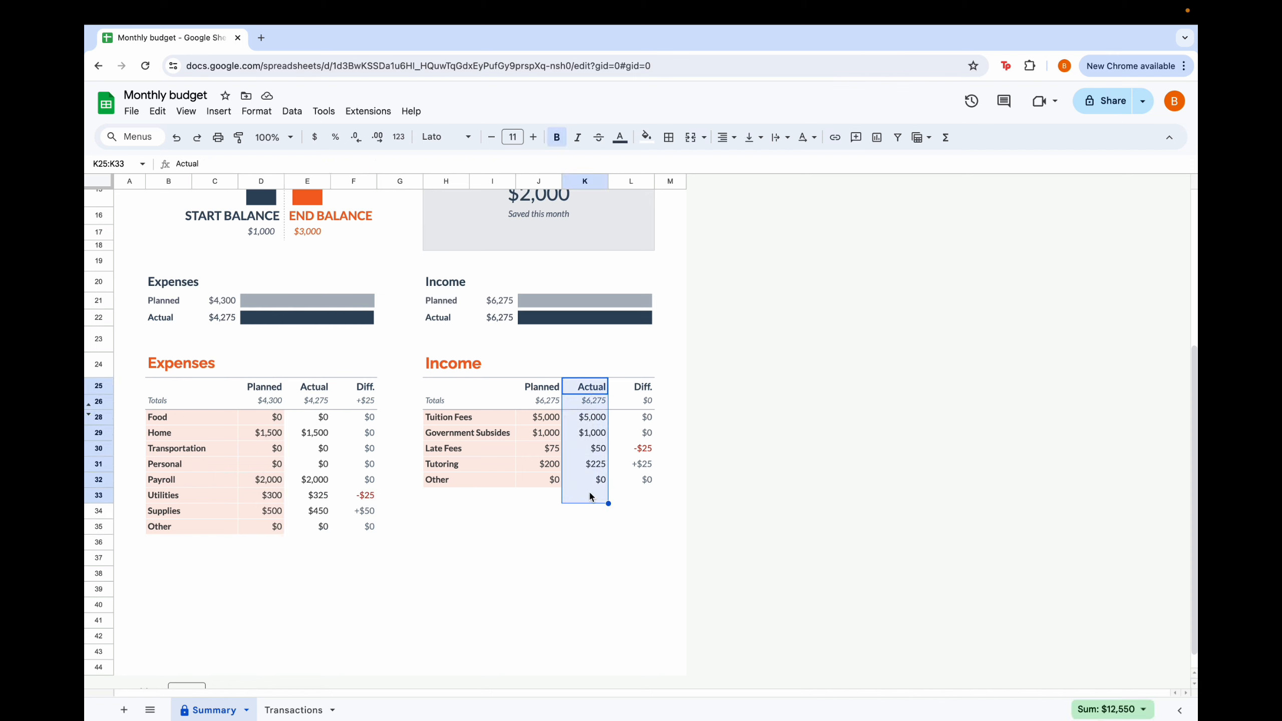
left_click_drag(322, 388, 322, 527)
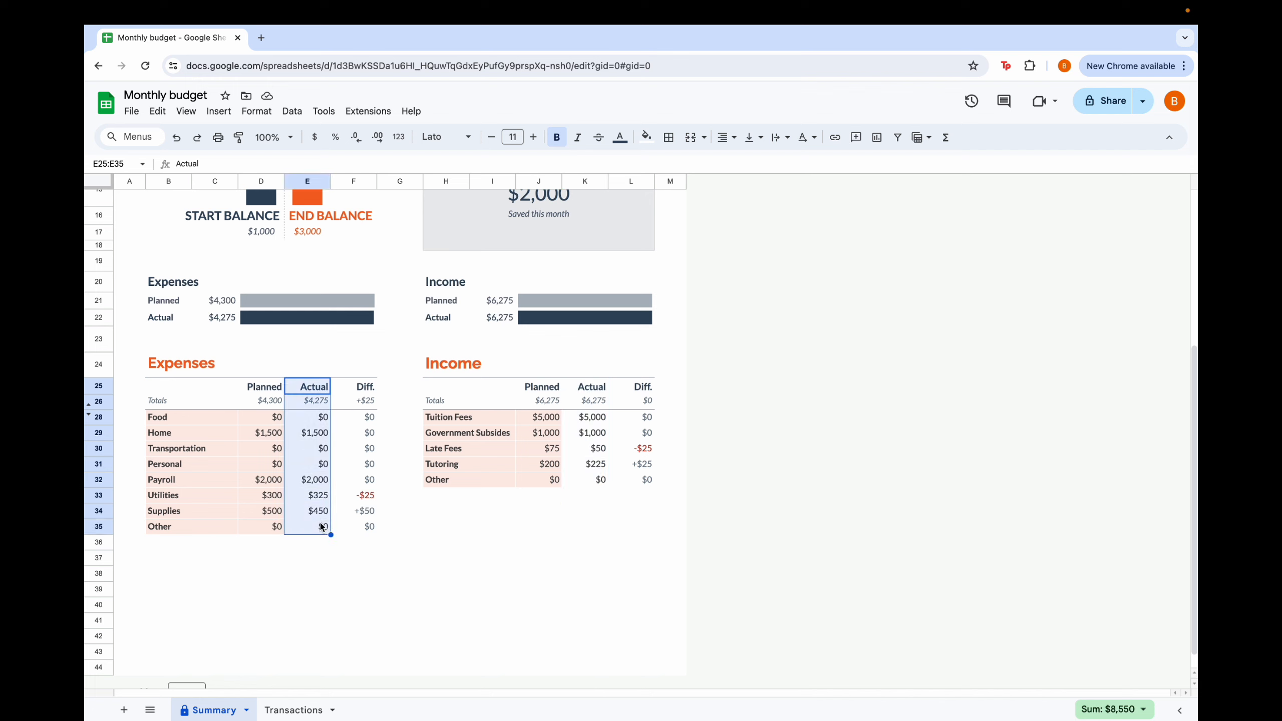
left_click_drag(377, 389, 367, 531)
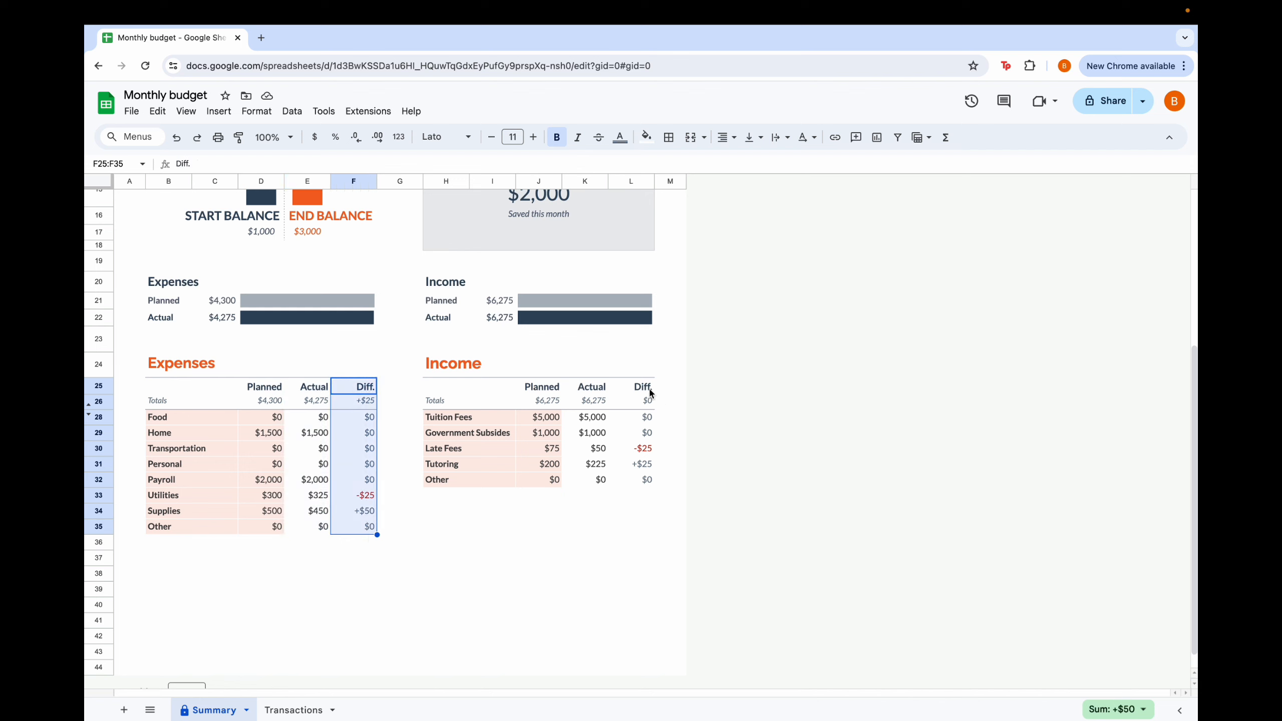
left_click_drag(648, 391, 645, 479)
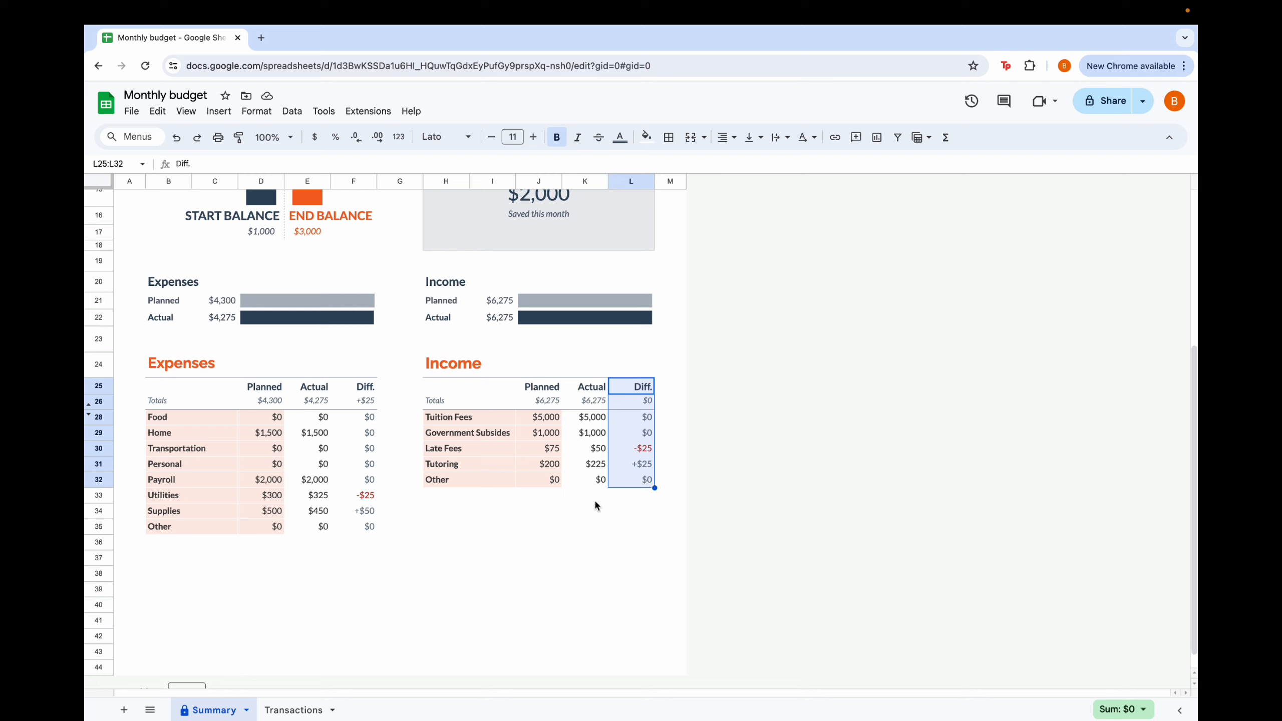
left_click(589, 432)
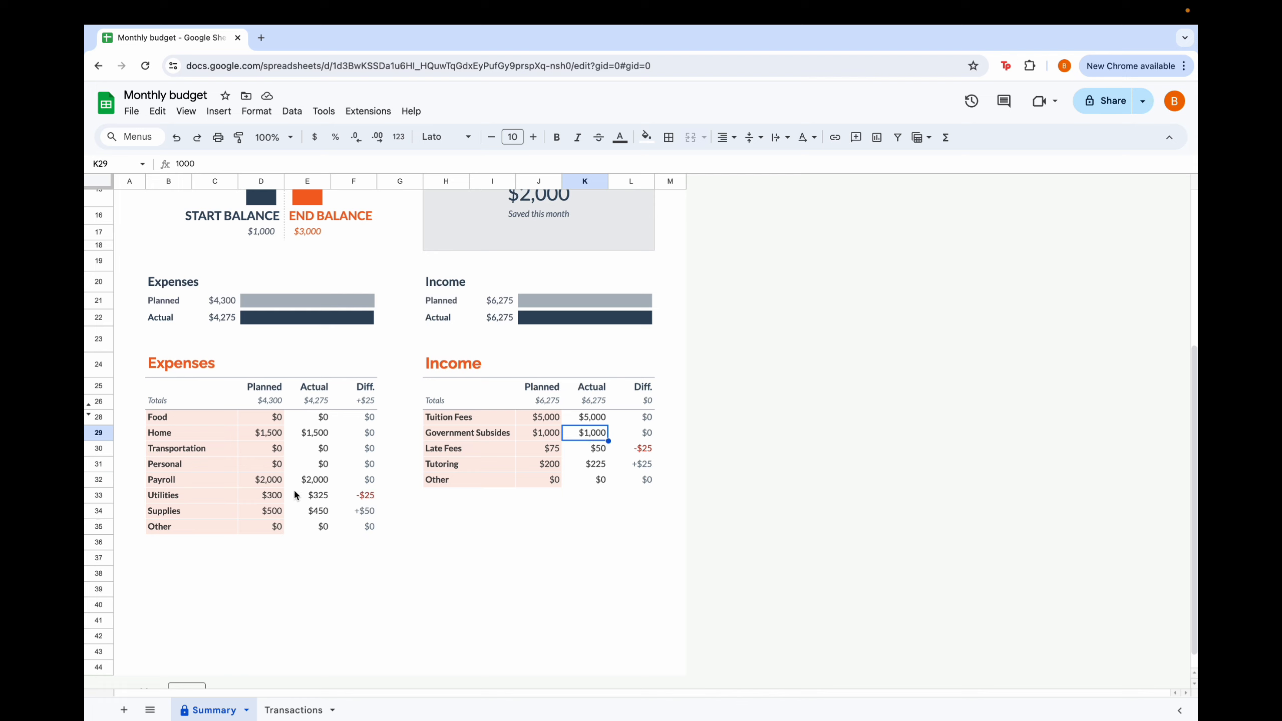
left_click(317, 500)
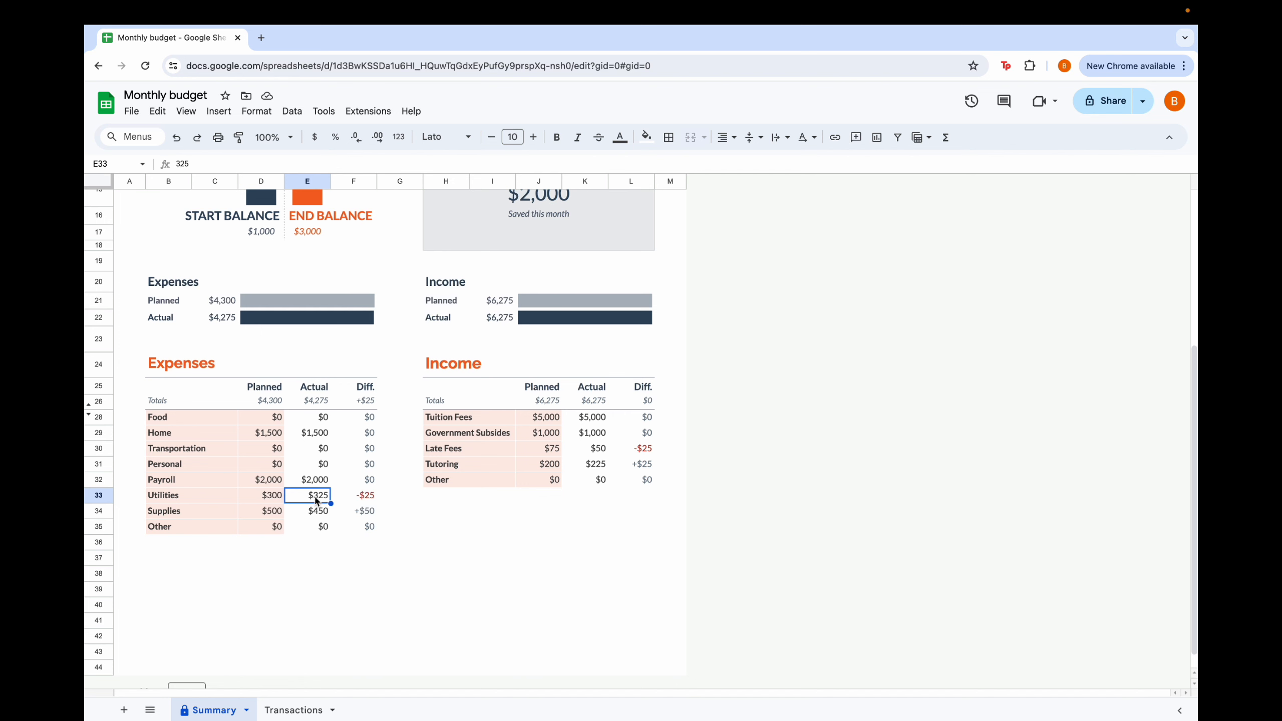
Check the balance and savings overview on the Summary sheet and open the Transactions sheet
scroll(316, 501, "up", 5)
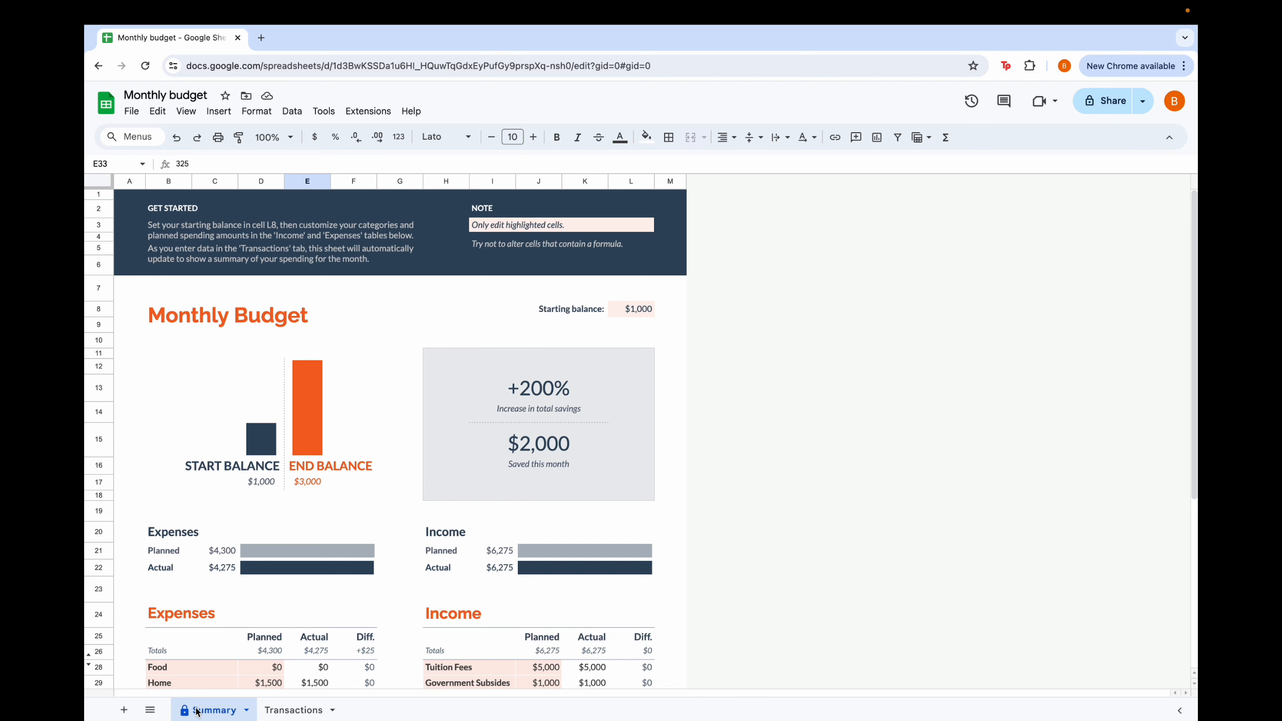
left_click(298, 712)
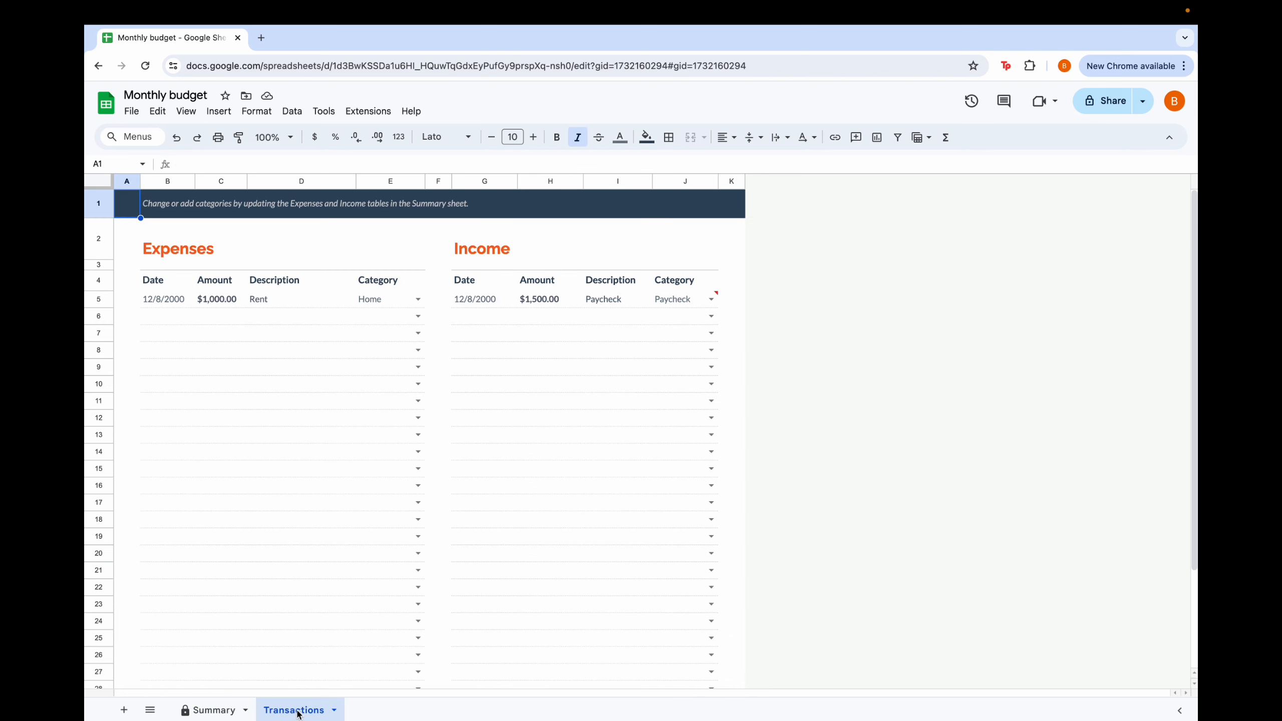